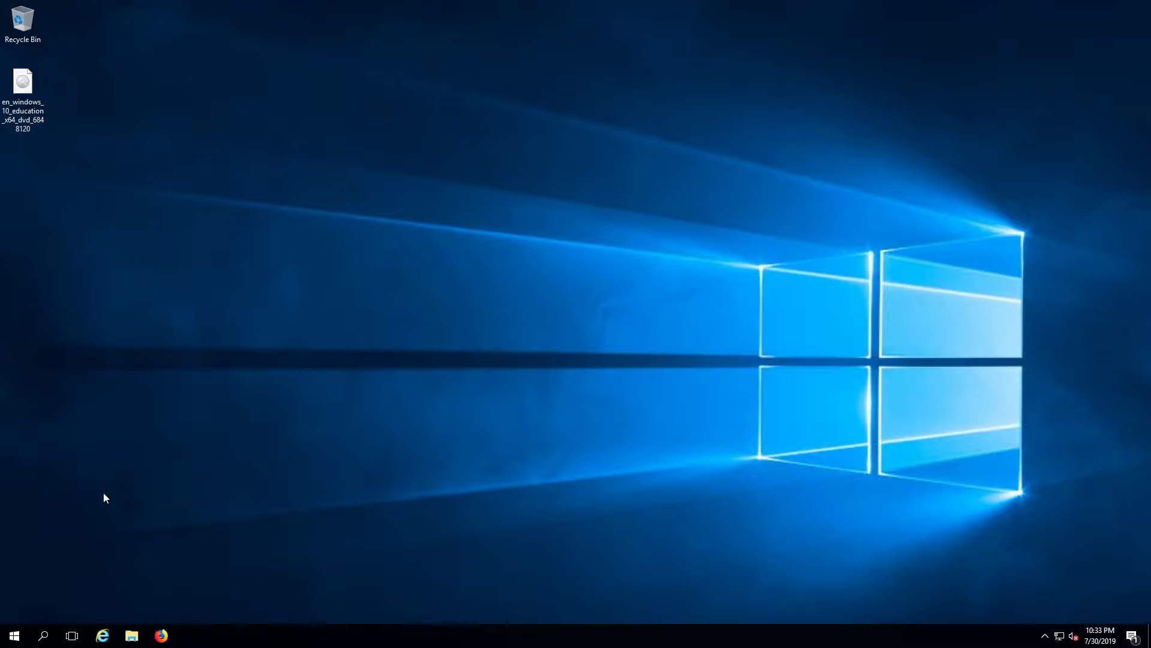
Open Server Manager and start adding roles and features with a role-based installation on the pool server named server.
click(14, 635)
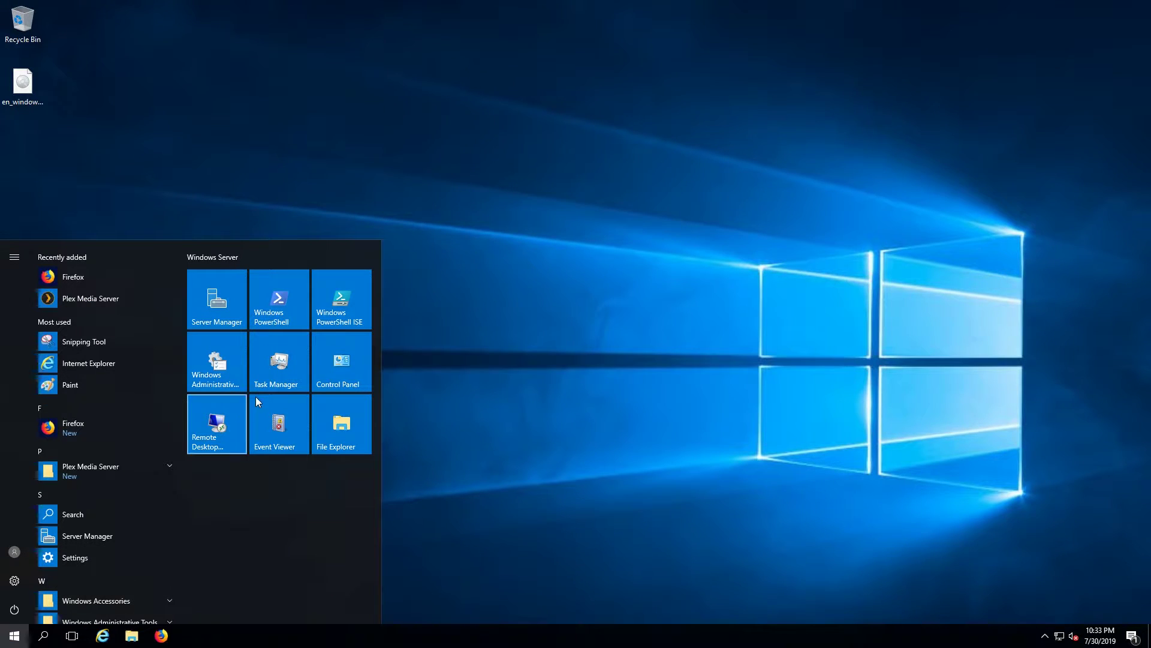
click(232, 304)
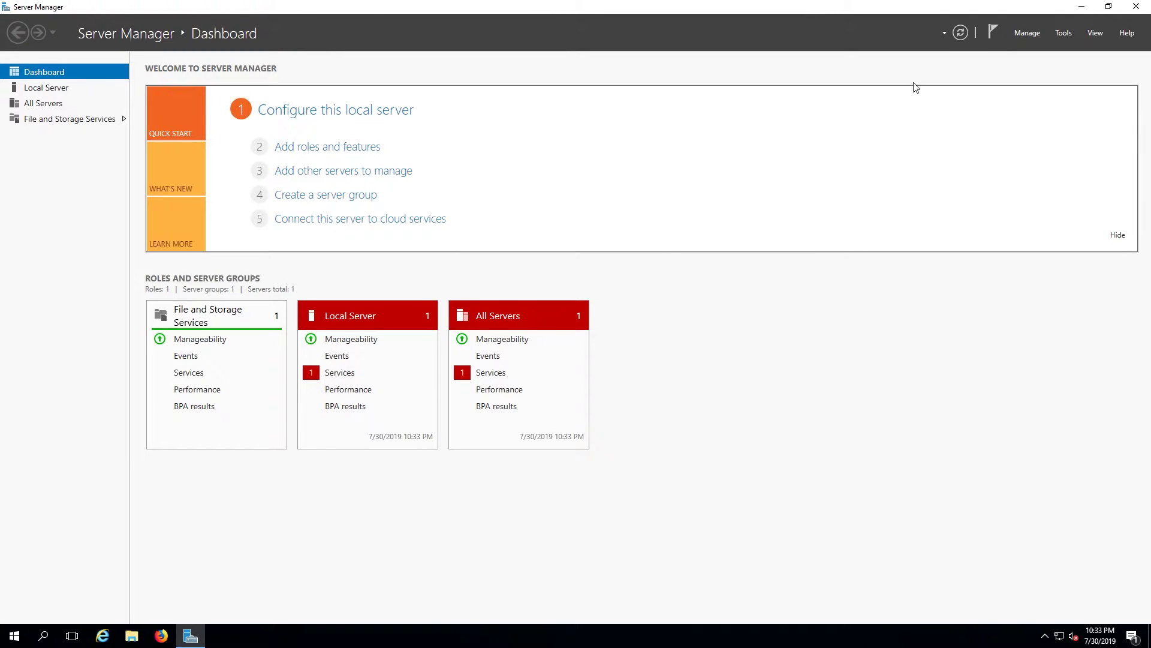
click(1027, 33)
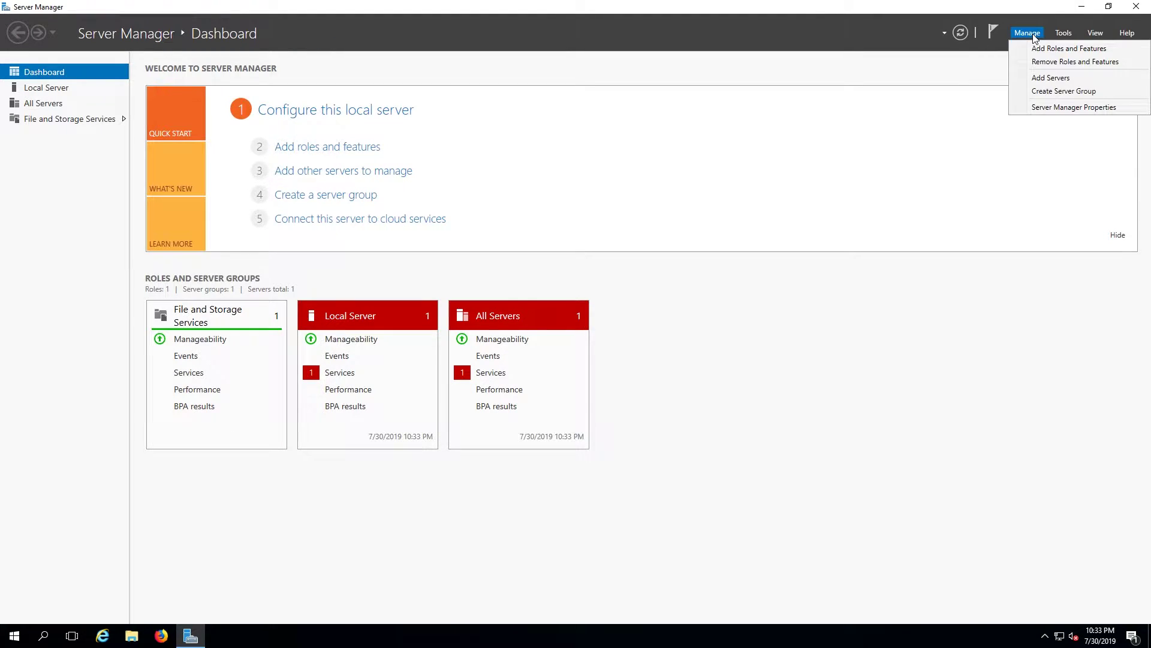
click(1038, 49)
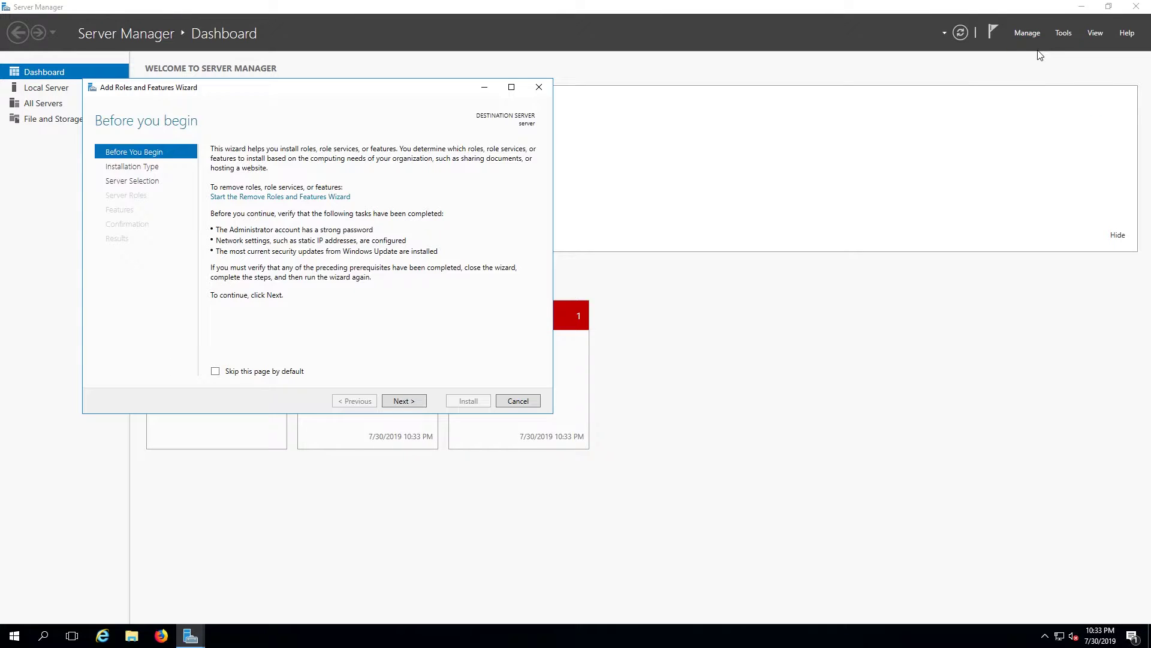
click(395, 402)
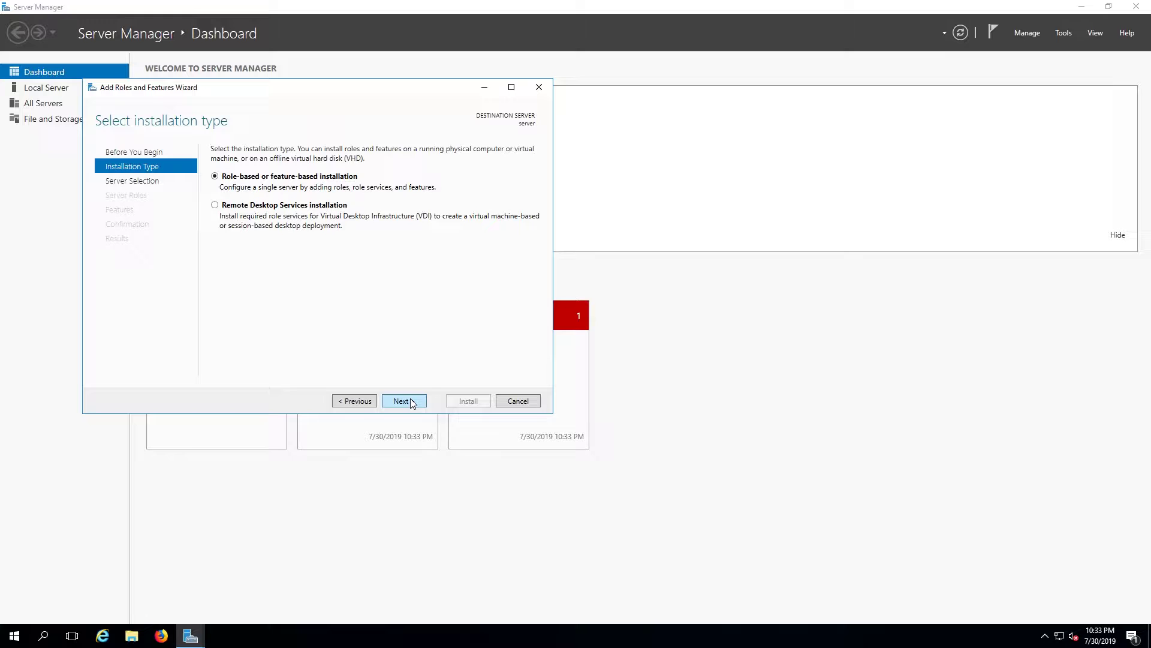
click(412, 403)
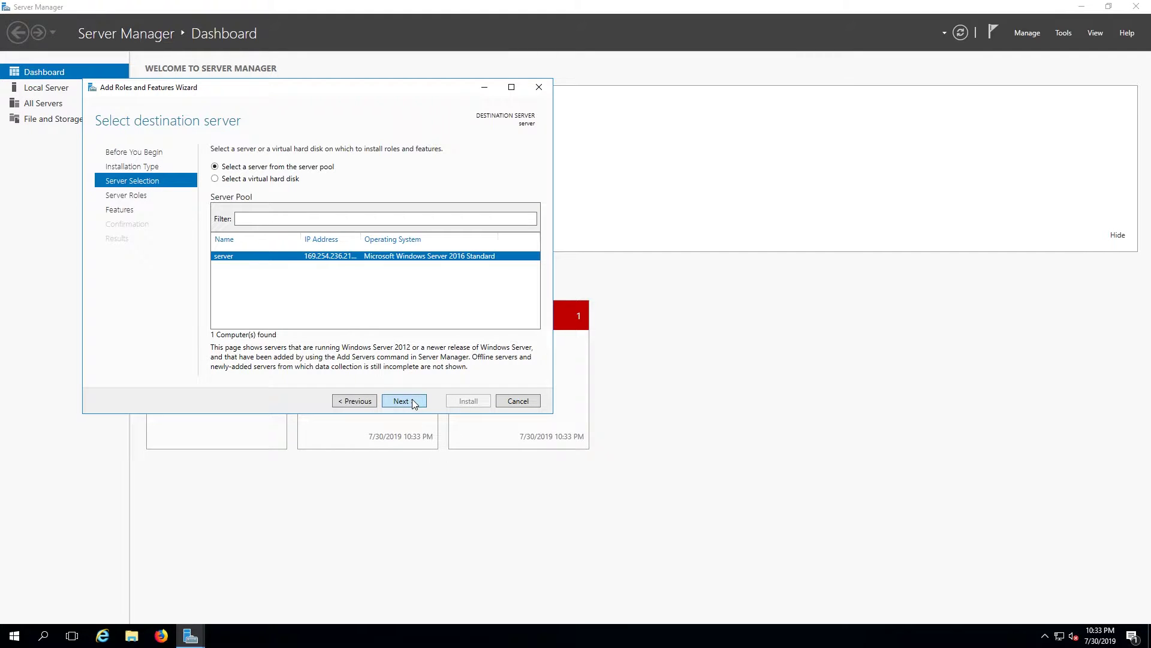
click(413, 402)
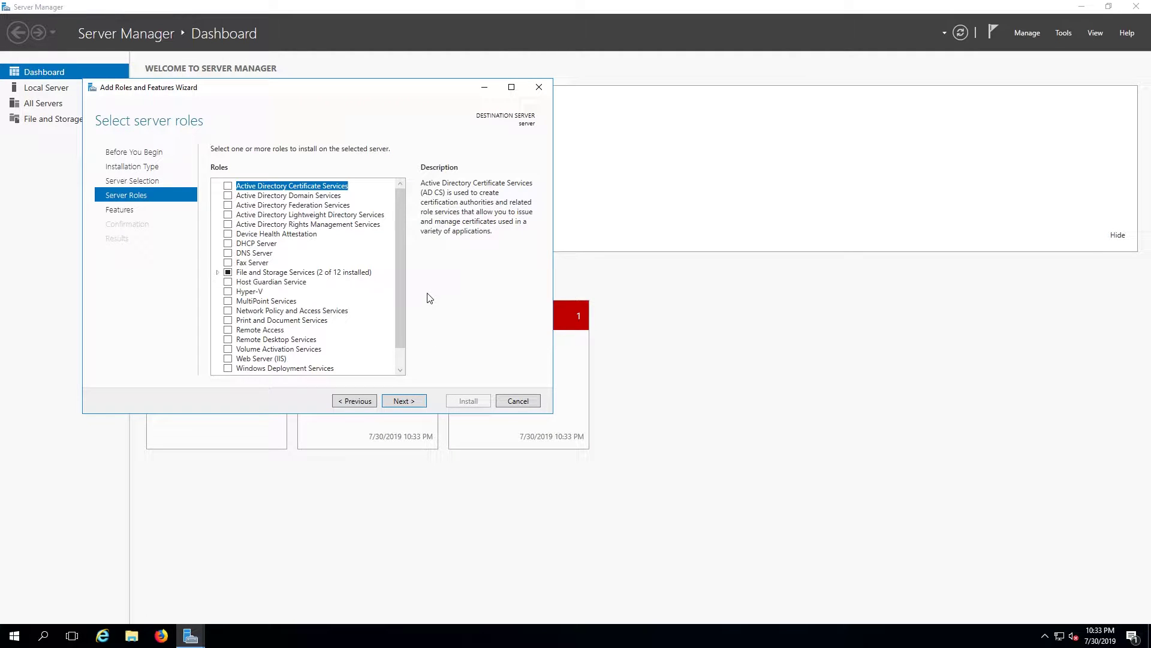
Select the Hyper-V server role with its required management tools, adding no further features.
click(229, 292)
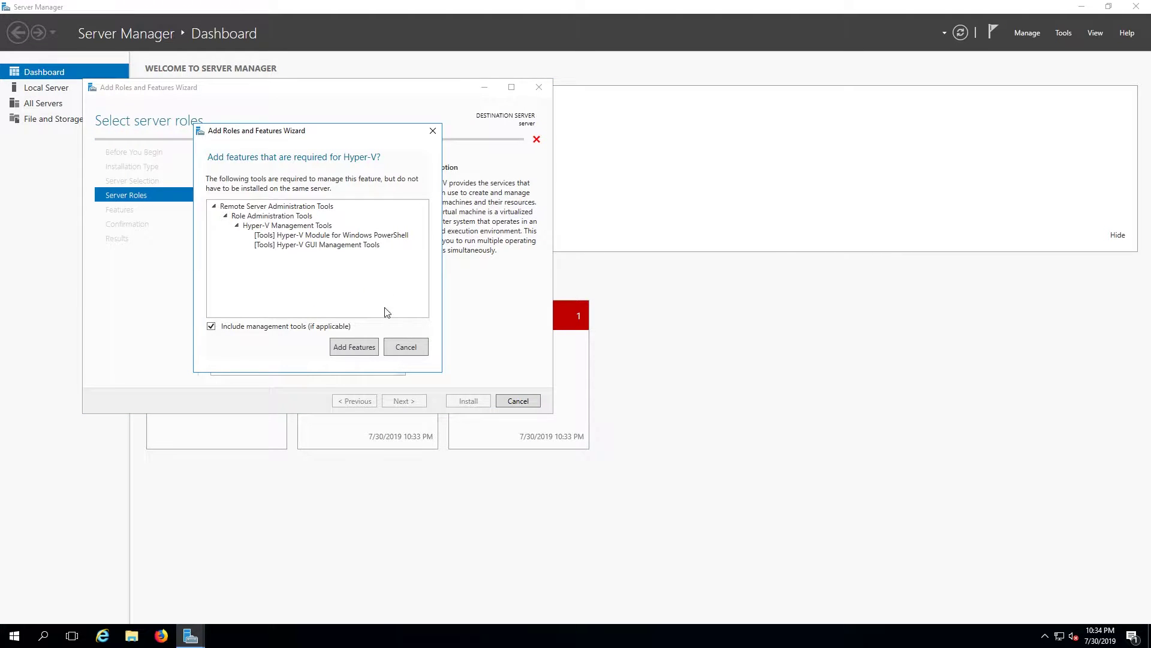
click(353, 348)
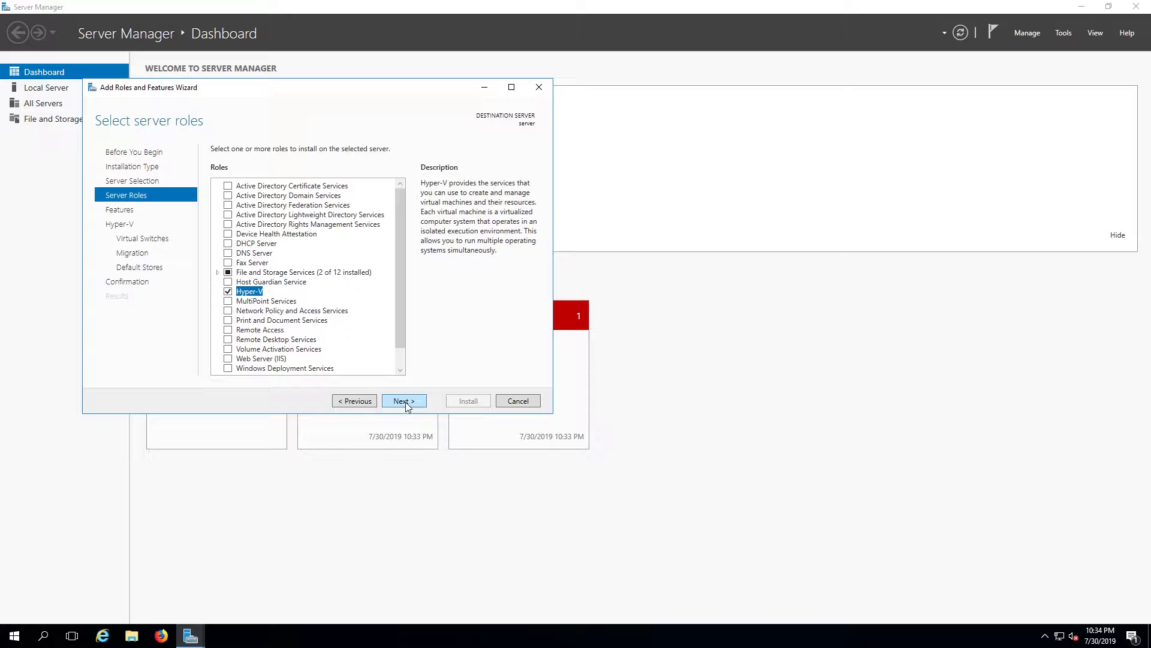
click(405, 402)
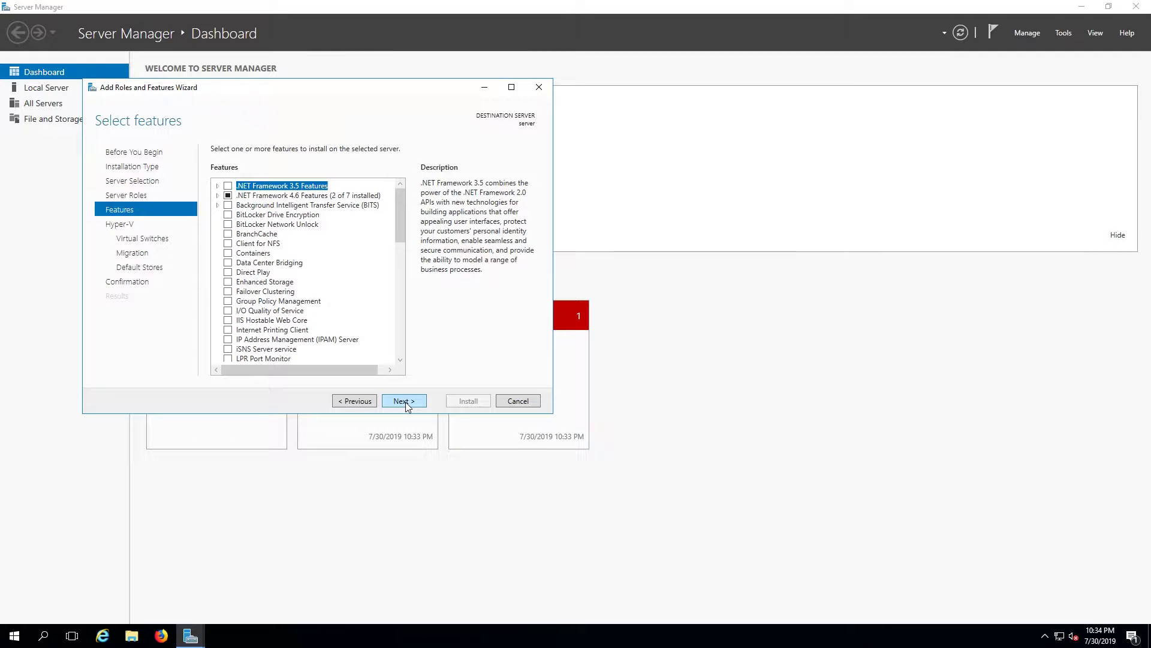
click(421, 406)
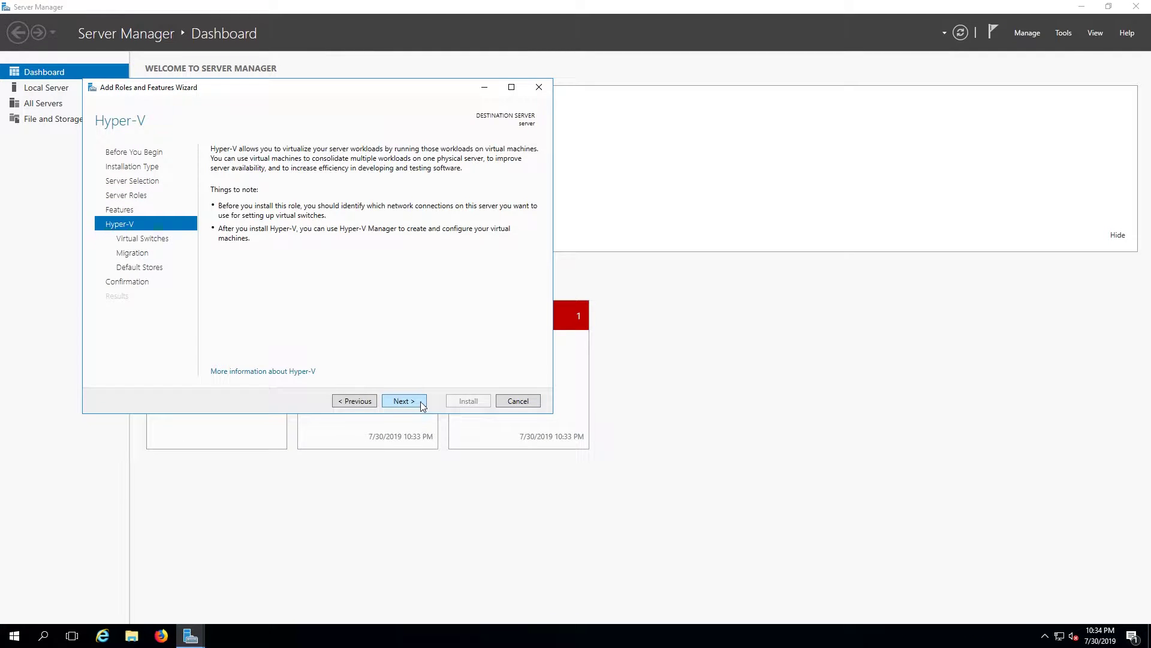
Choose the Ethernet 5 adapter for the virtual switch and leave live migration disabled.
click(421, 406)
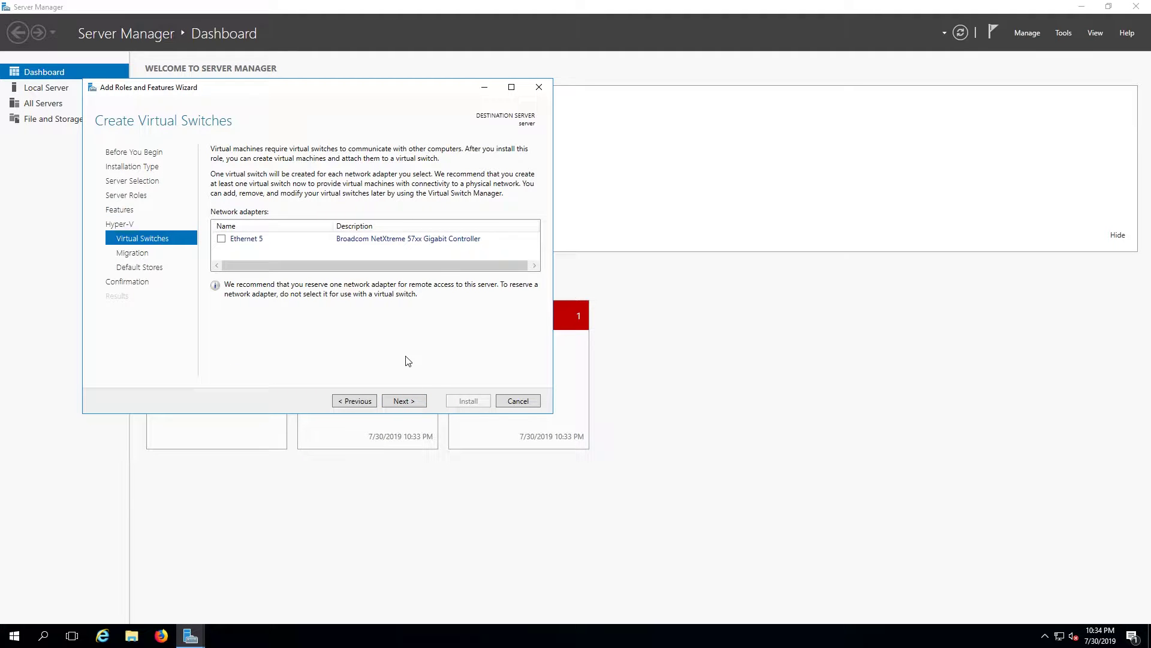
click(221, 239)
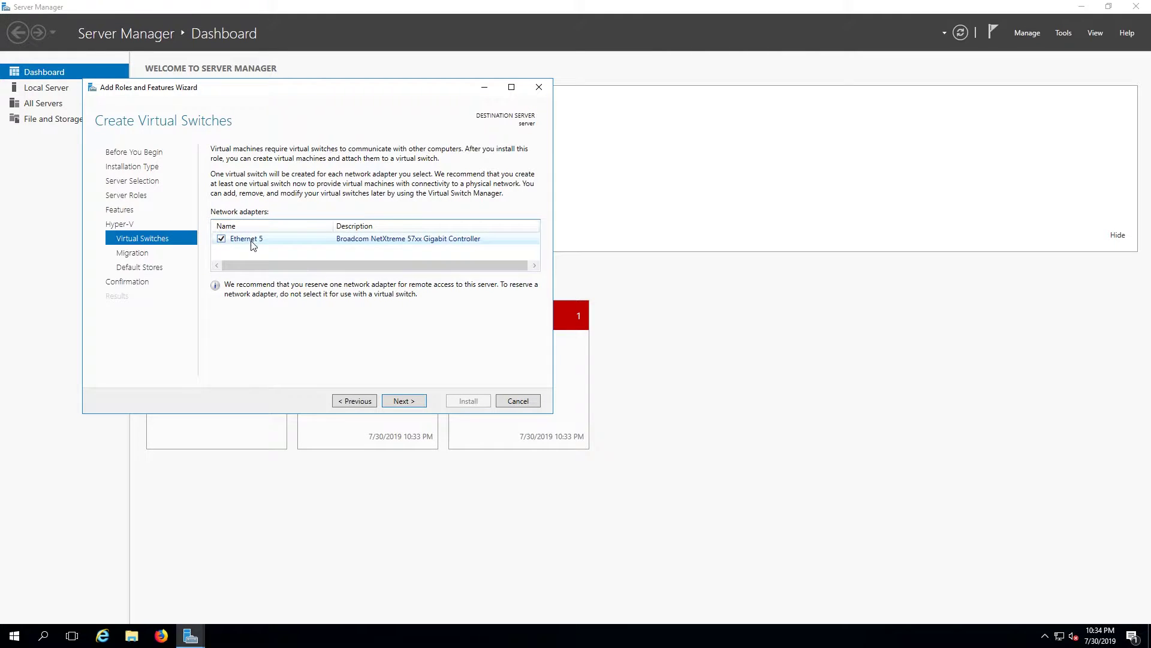
click(405, 401)
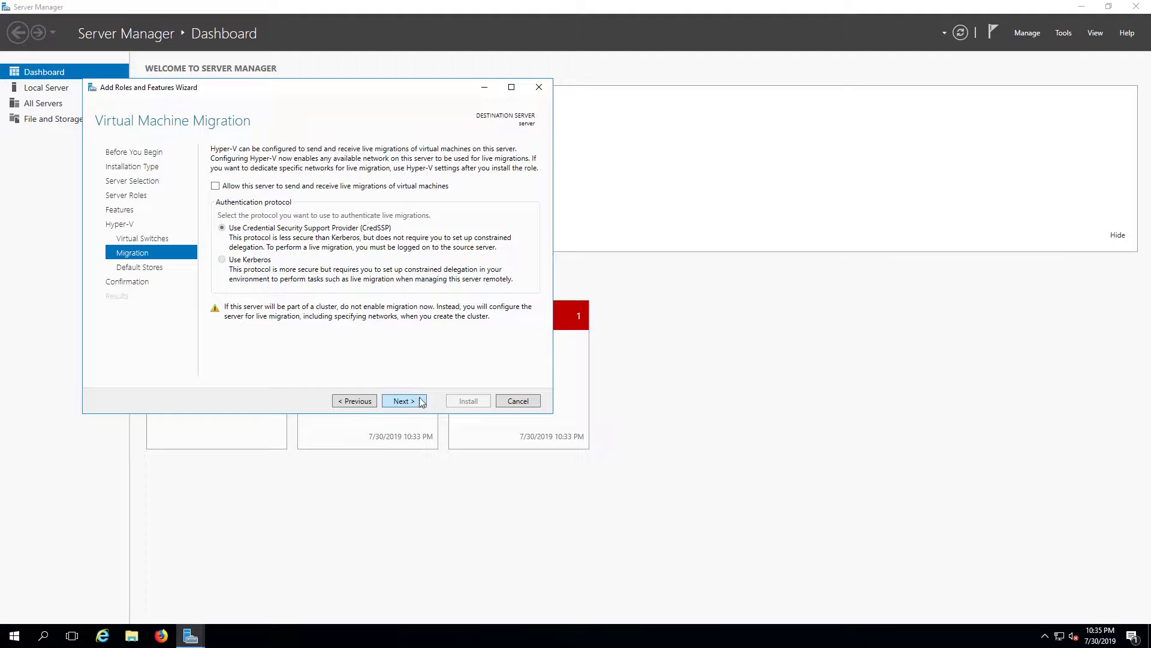
click(414, 402)
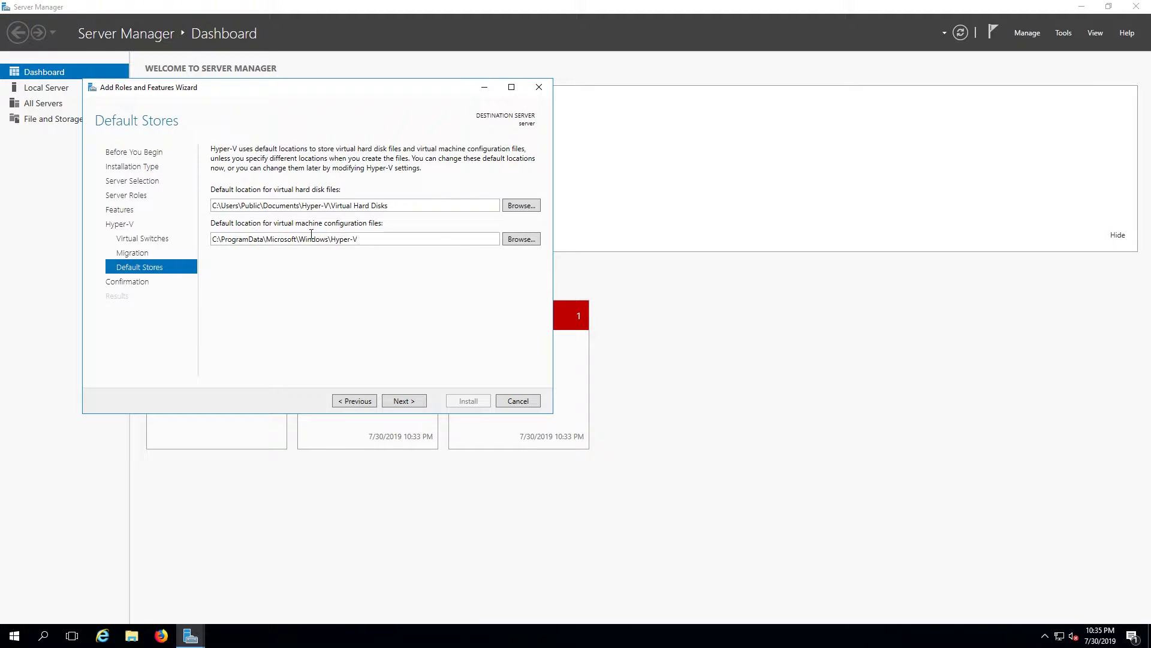
Set the default location for virtual hard disk files to the New Volume (F:) drive.
click(521, 205)
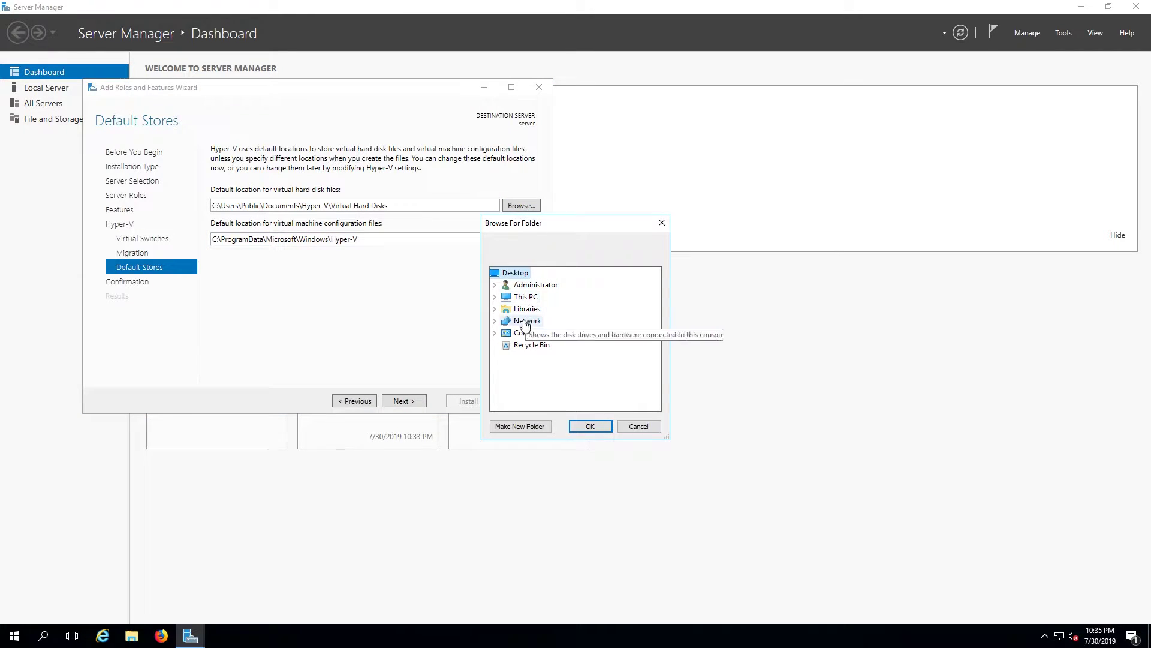
click(495, 297)
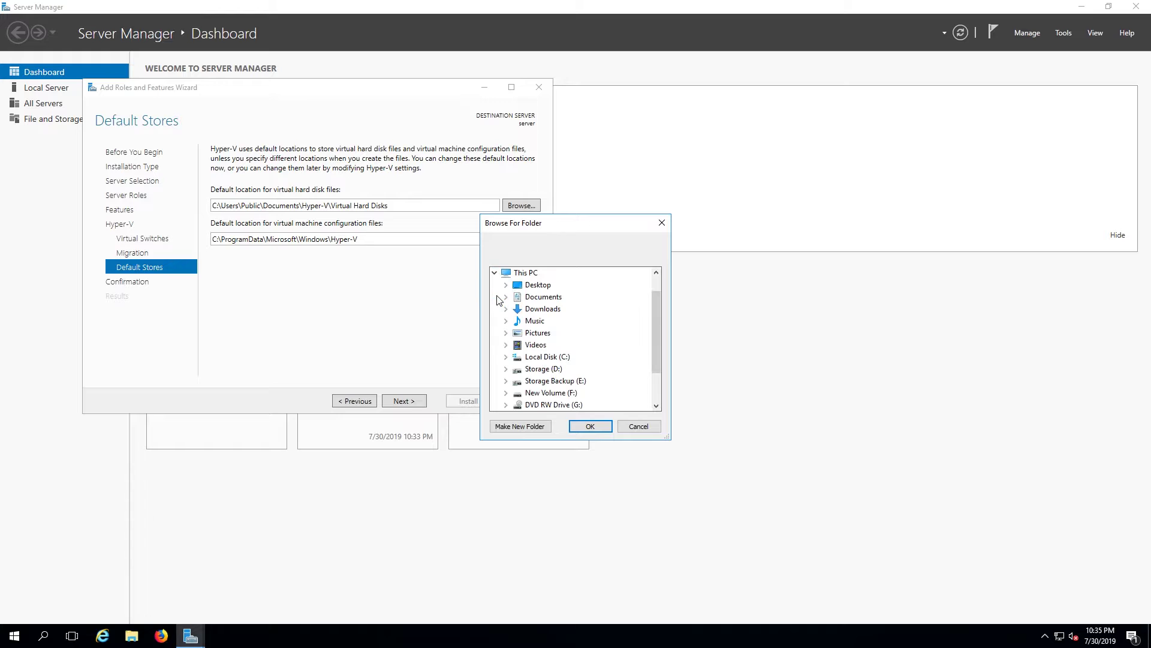
click(547, 393)
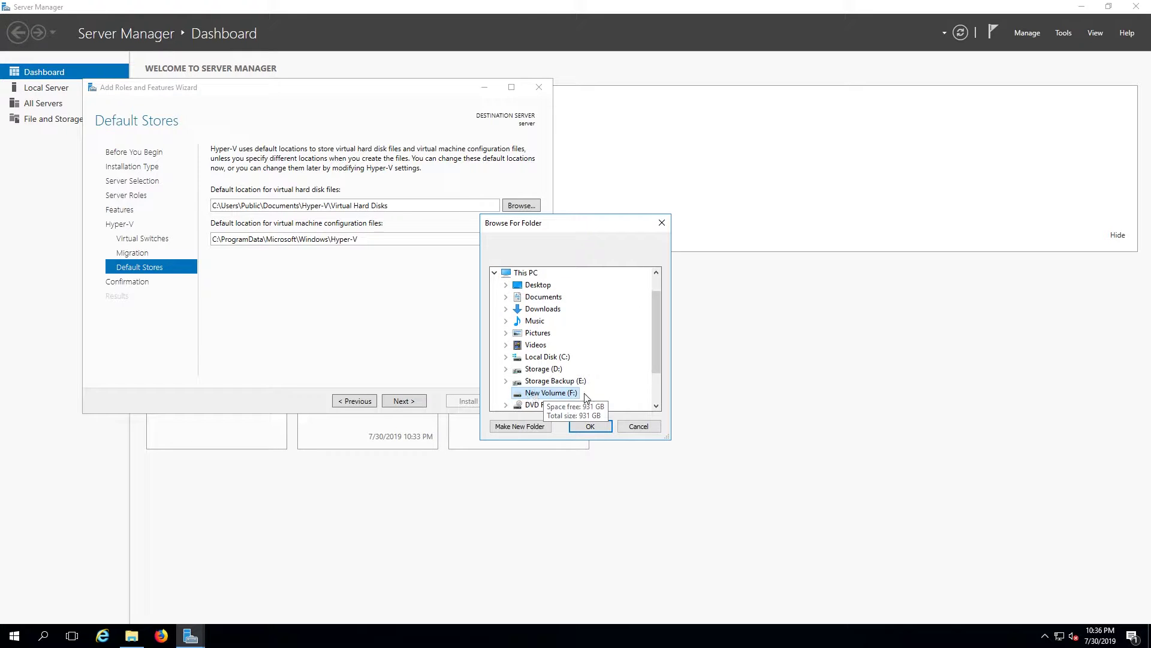
click(590, 426)
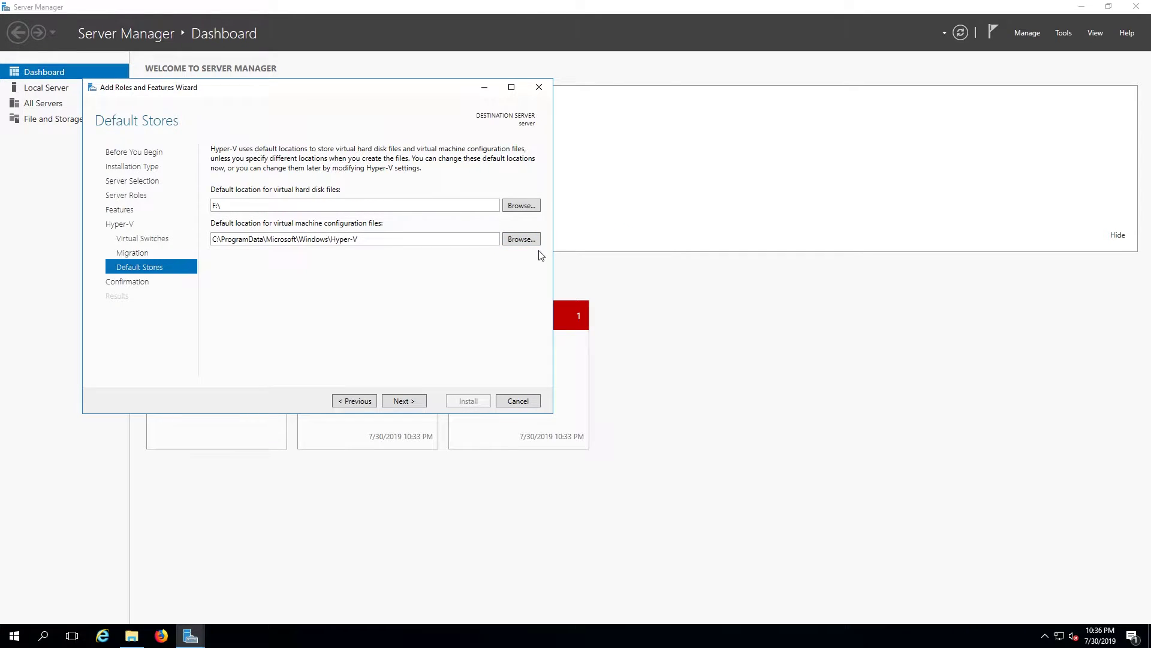
Set the default location for virtual machine configuration files to F:\ and accept the default stores.
click(533, 239)
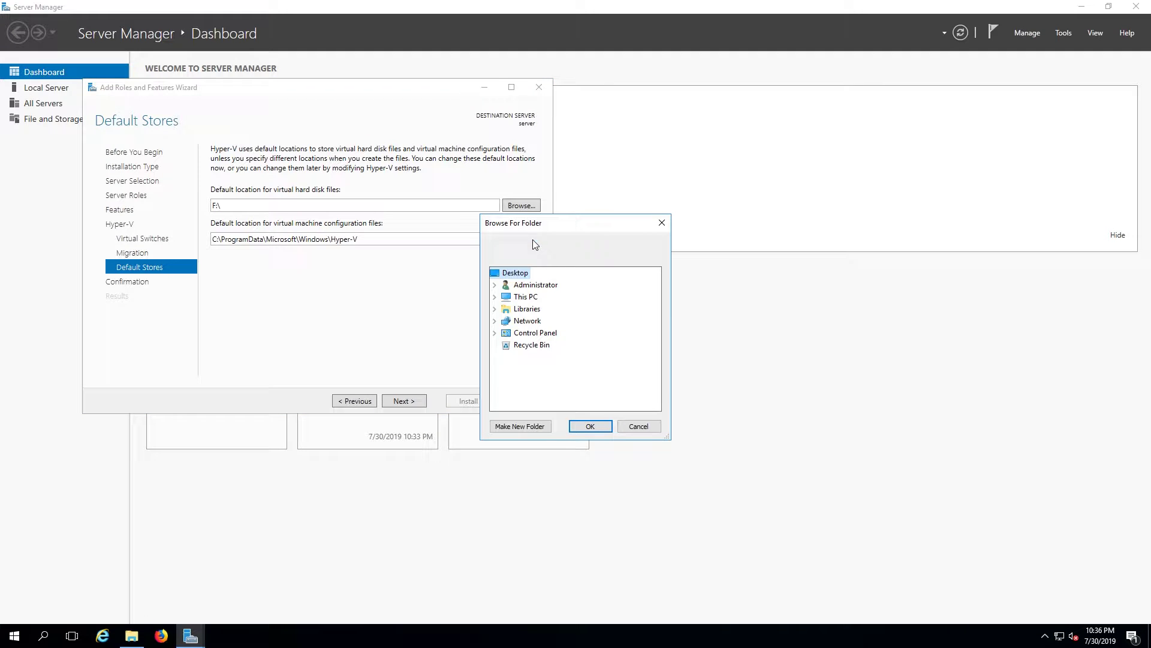
click(495, 296)
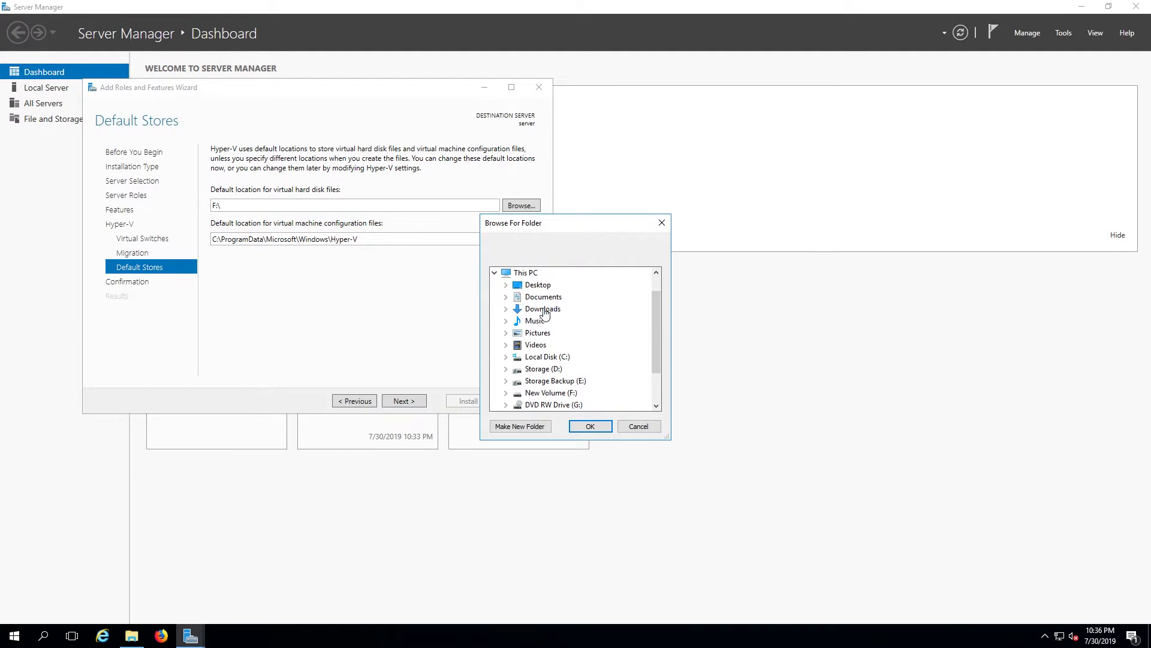
click(550, 393)
click(592, 426)
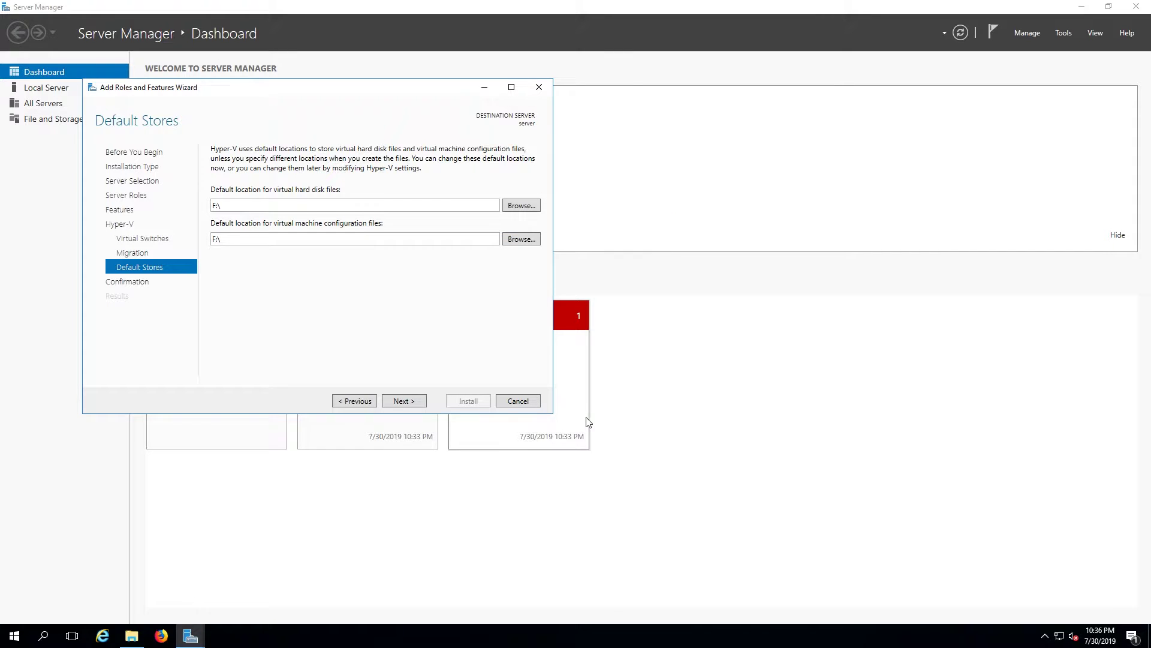
click(422, 401)
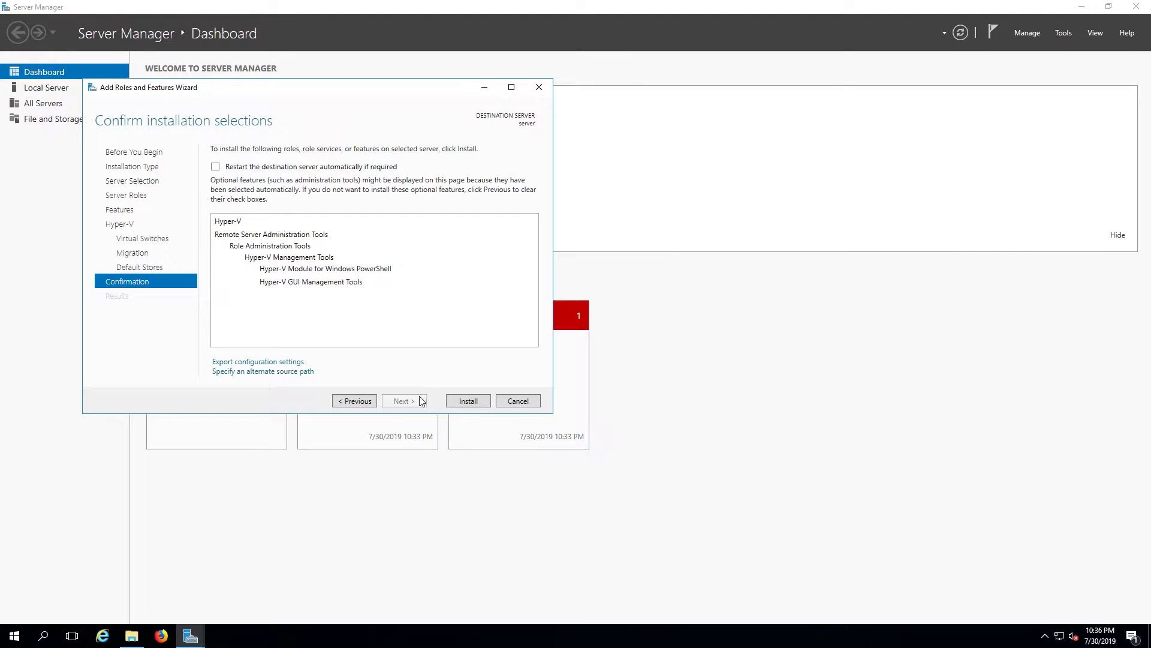
Allow automatic restart of the destination server, install the Hyper-V role, and close the wizard once installation finishes.
click(215, 166)
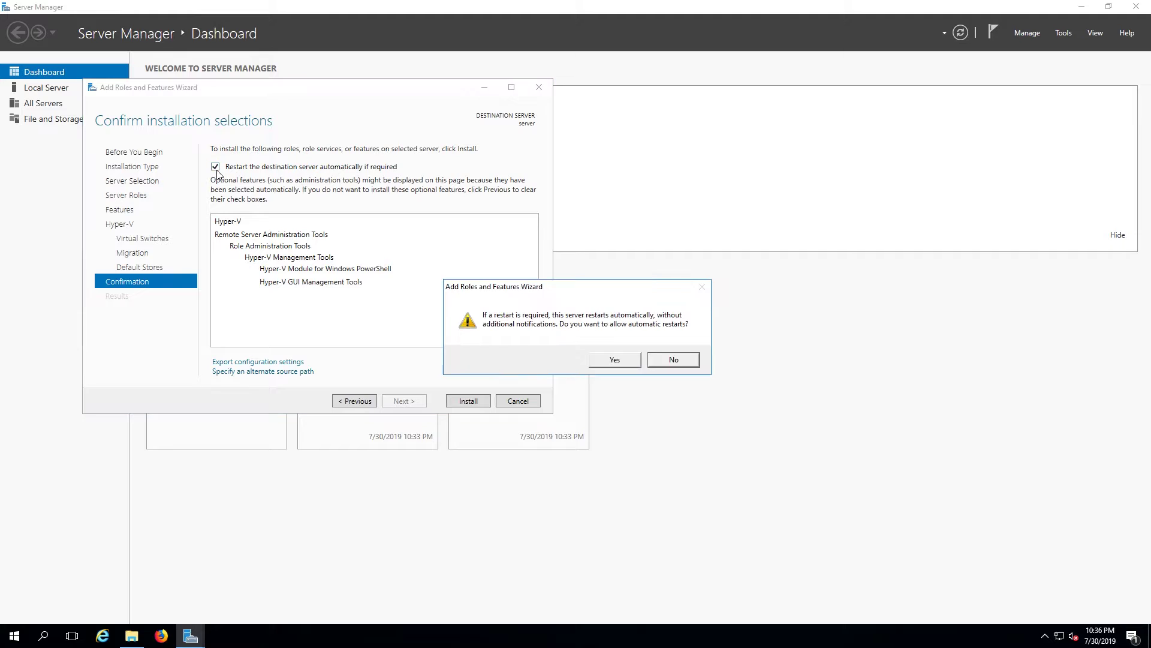
click(616, 360)
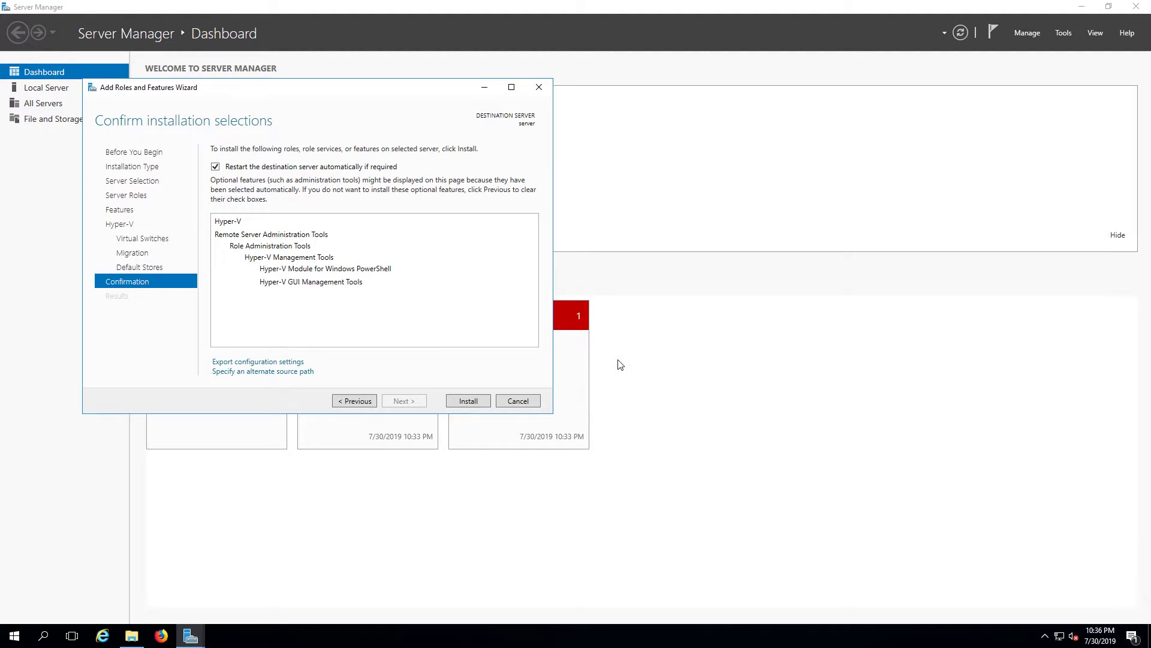
click(470, 401)
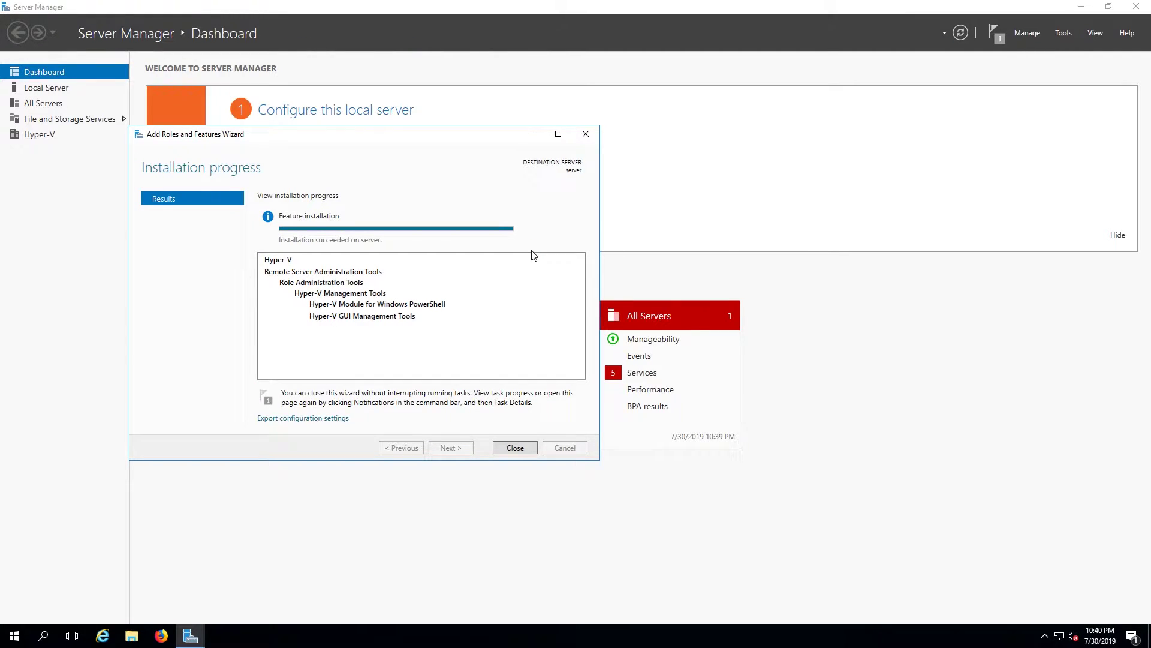
click(517, 448)
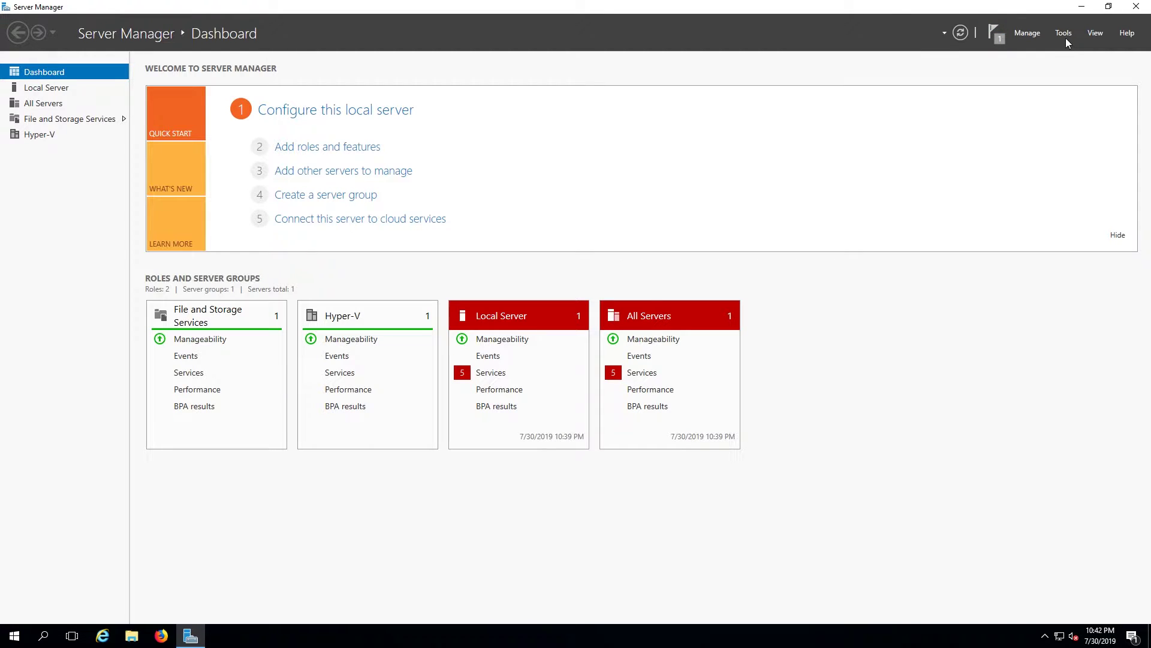
Open Hyper-V Manager from Server Manager and select the host SERVER.
click(1065, 33)
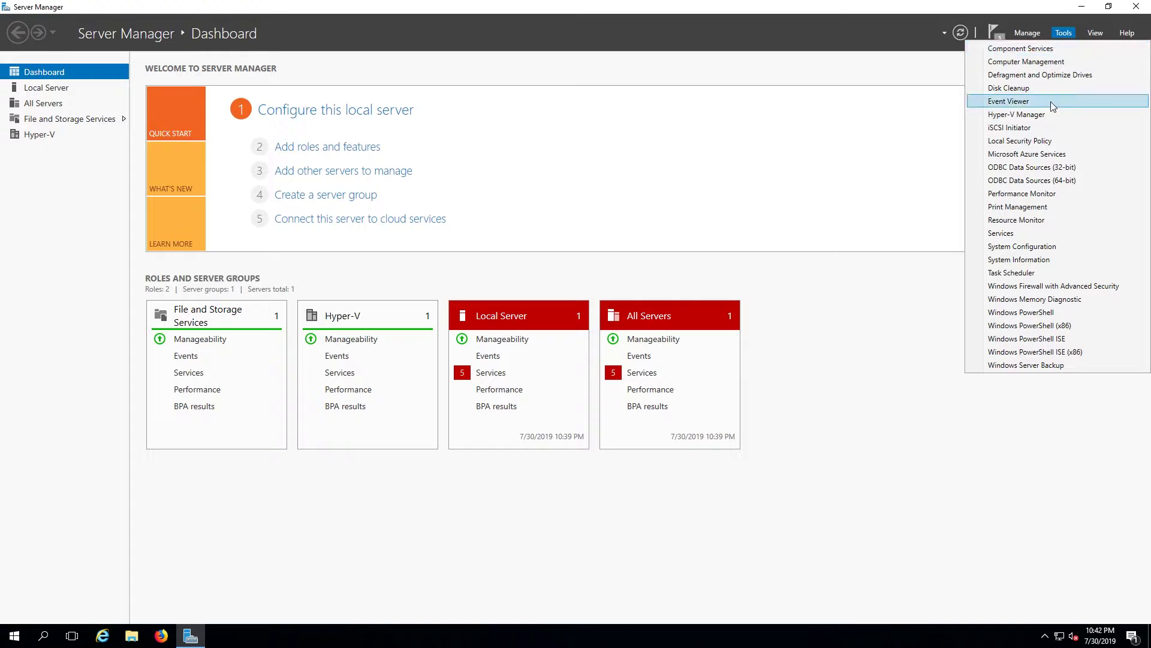
click(1041, 121)
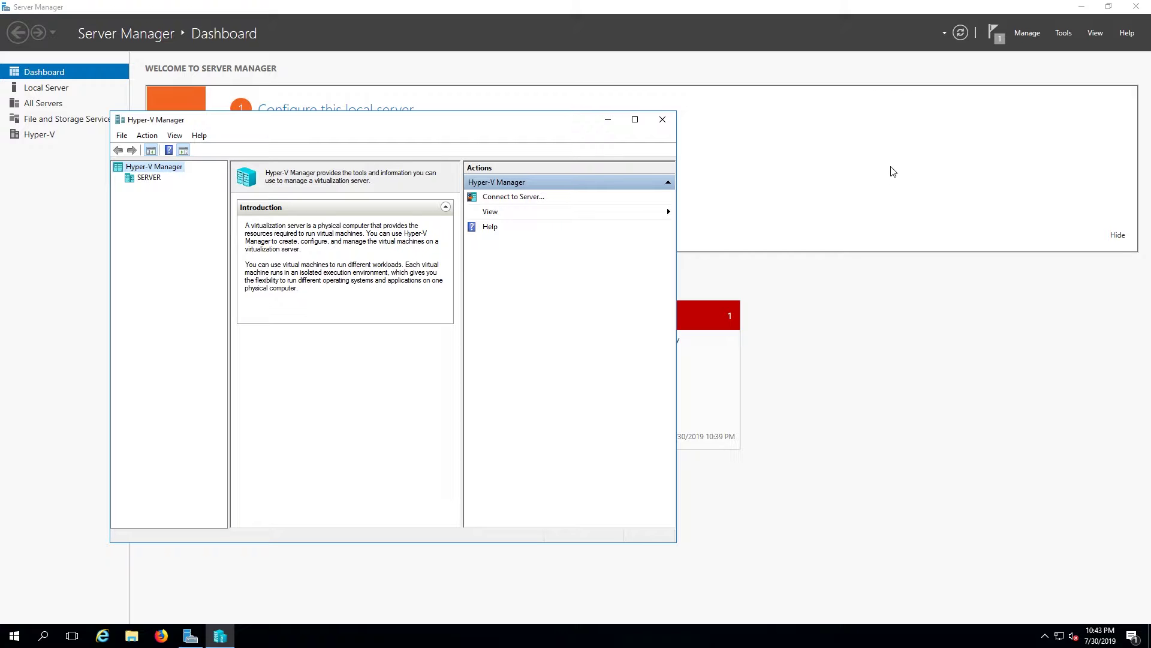
click(149, 178)
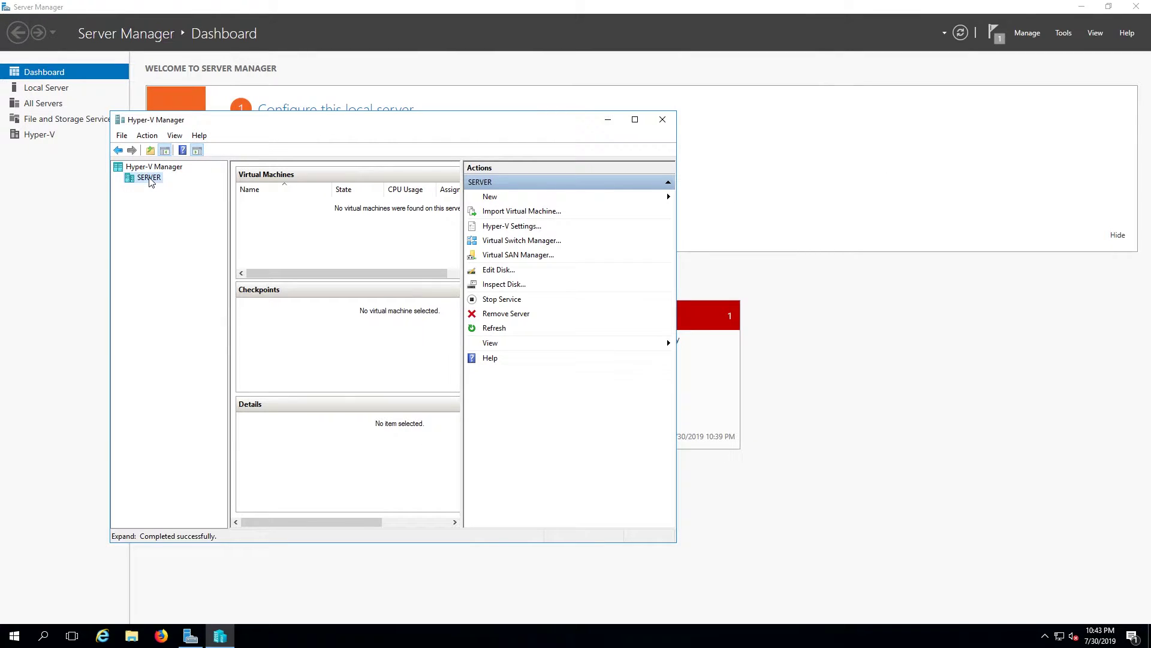
Start a new virtual machine on SERVER and name it Windows 10, keeping the default storage location.
right_click(147, 182)
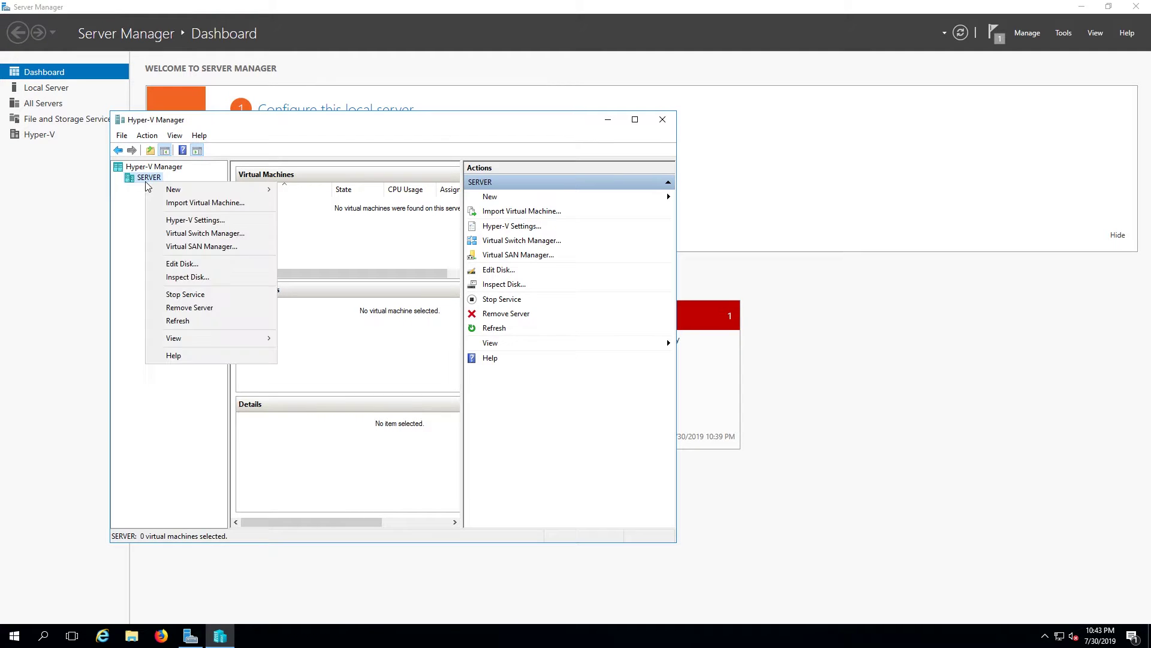
mouse_move(215, 192)
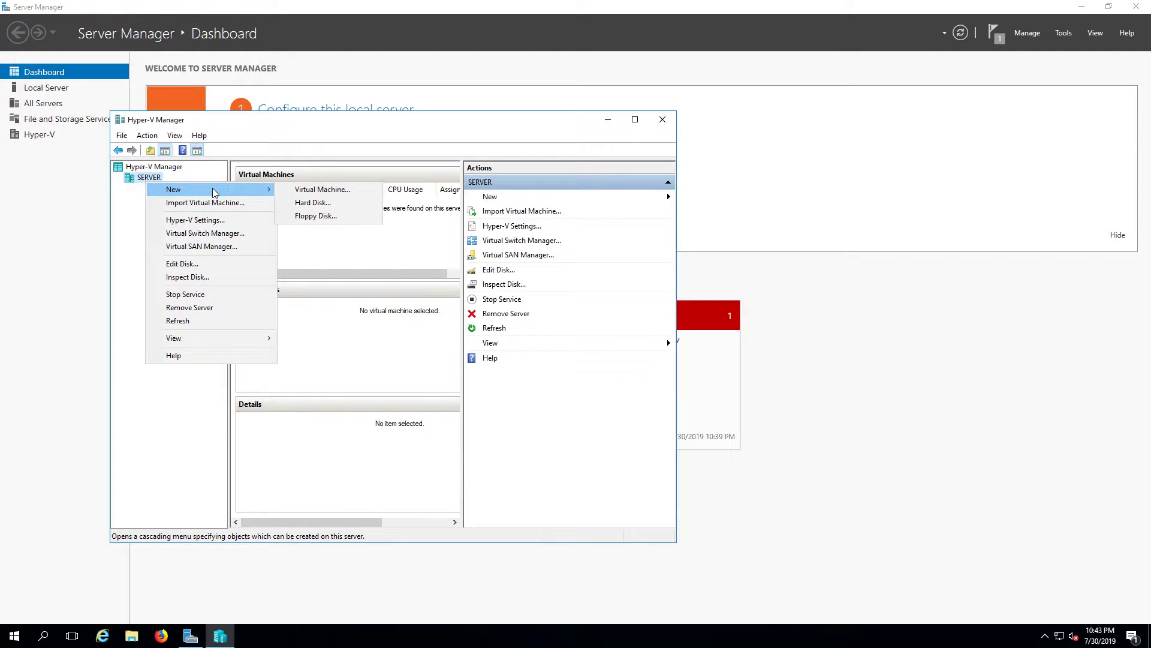
click(353, 190)
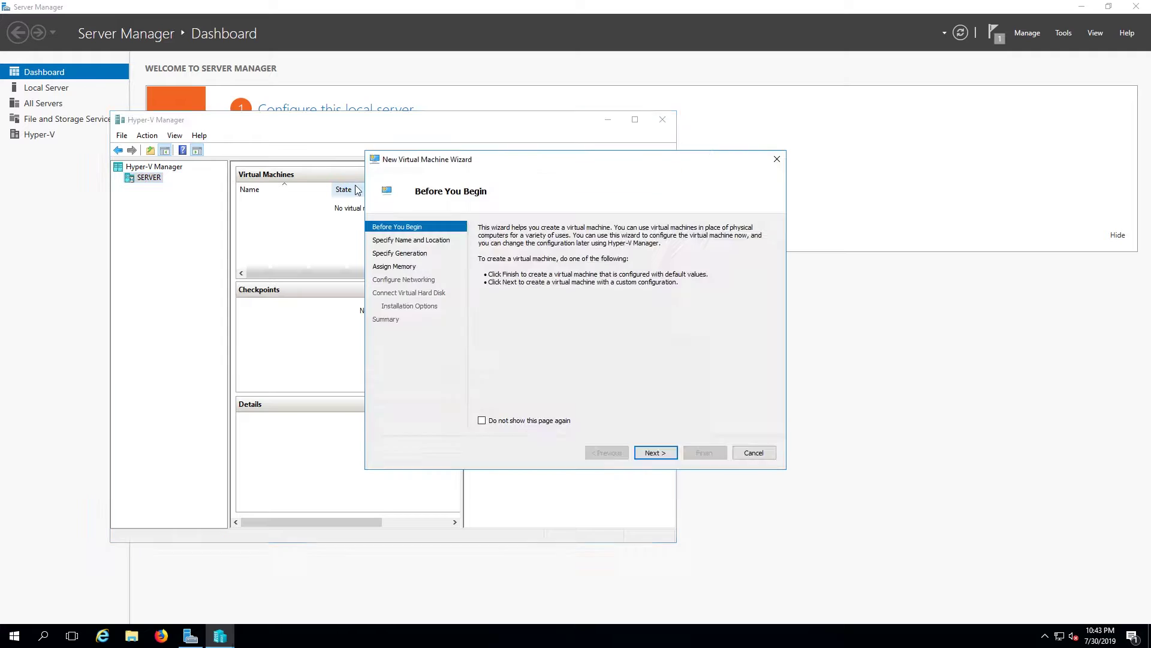
click(654, 453)
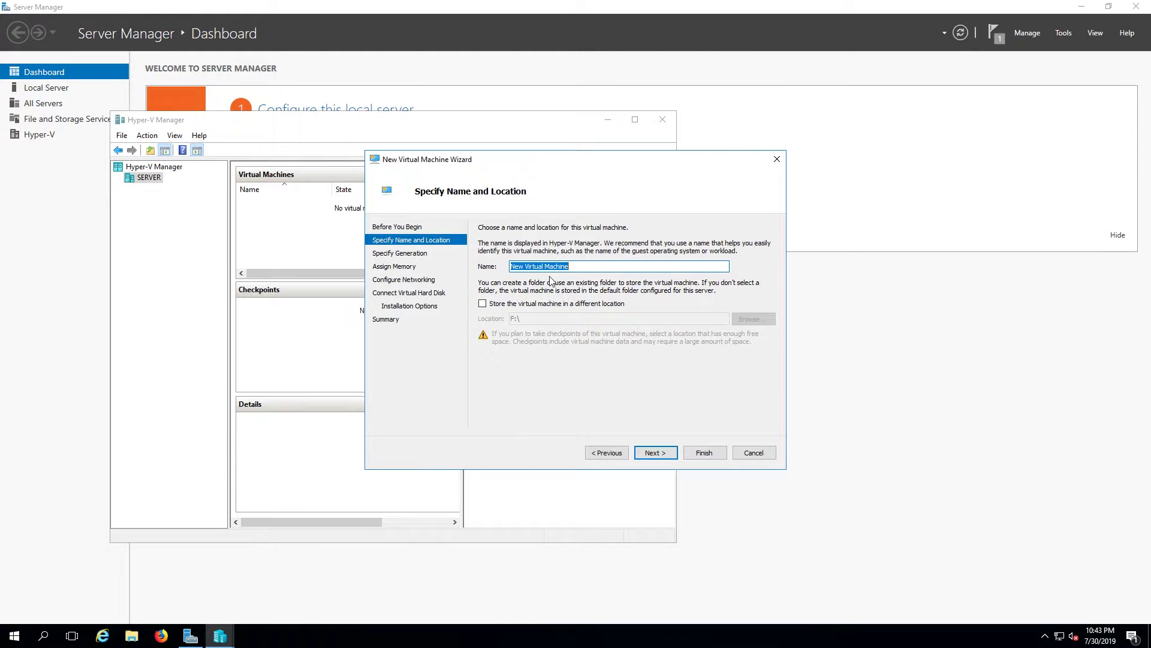
text(Windows 10)
click(656, 452)
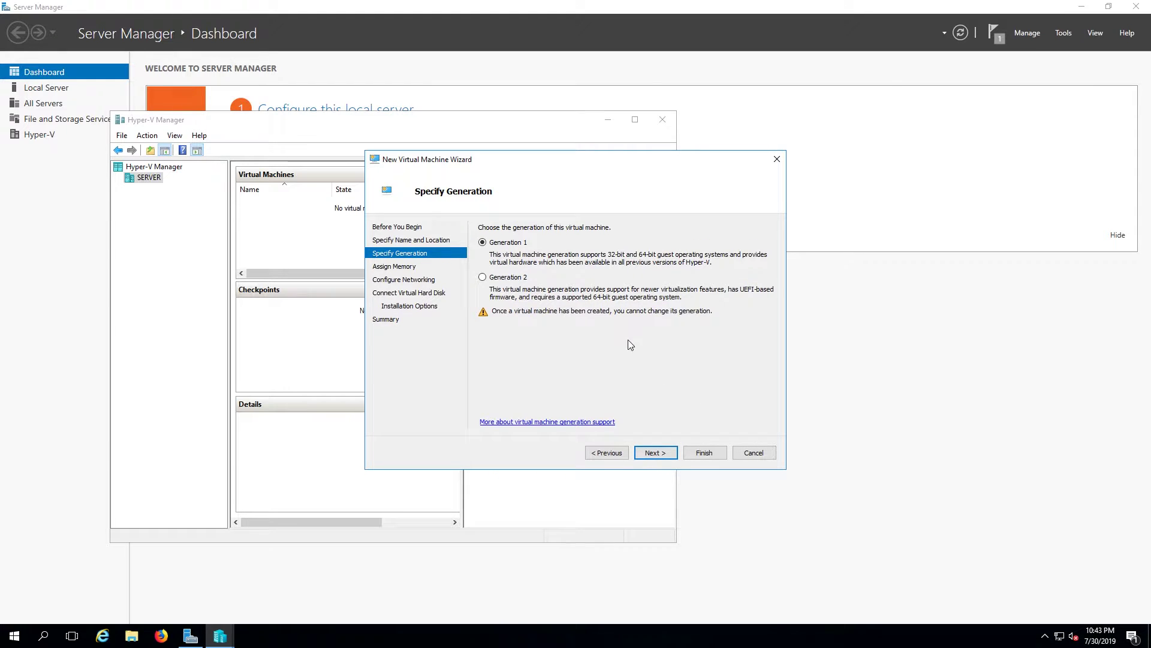
Keep Generation 1 for the virtual machine and set its startup memory to 4000 MB.
click(656, 452)
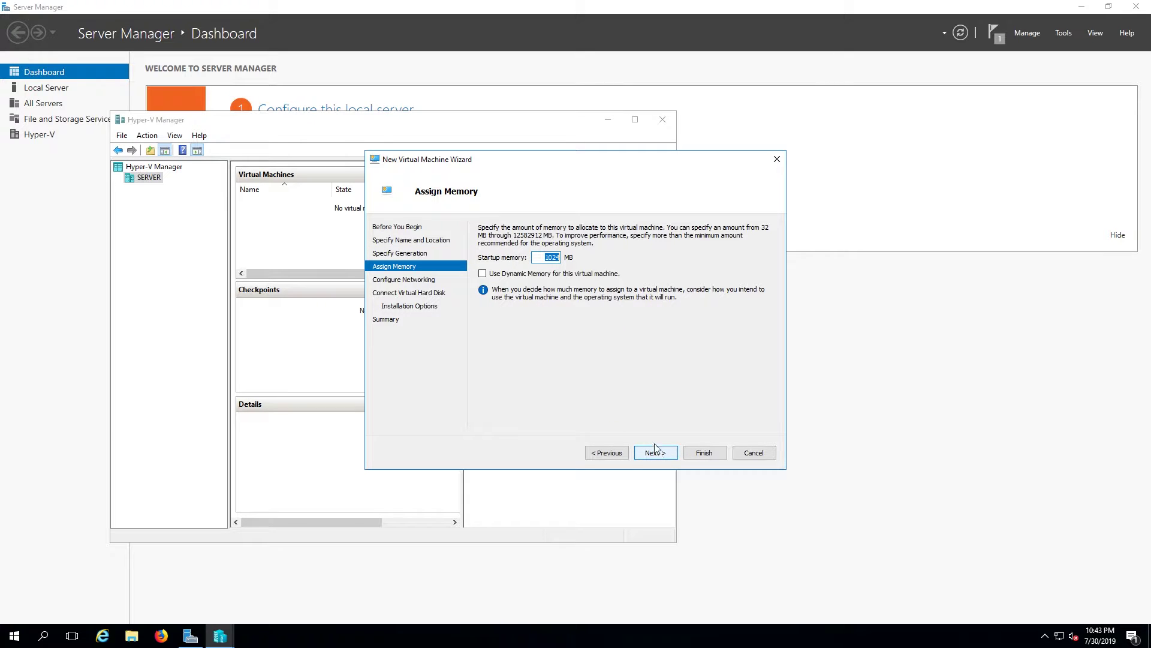
click(545, 257)
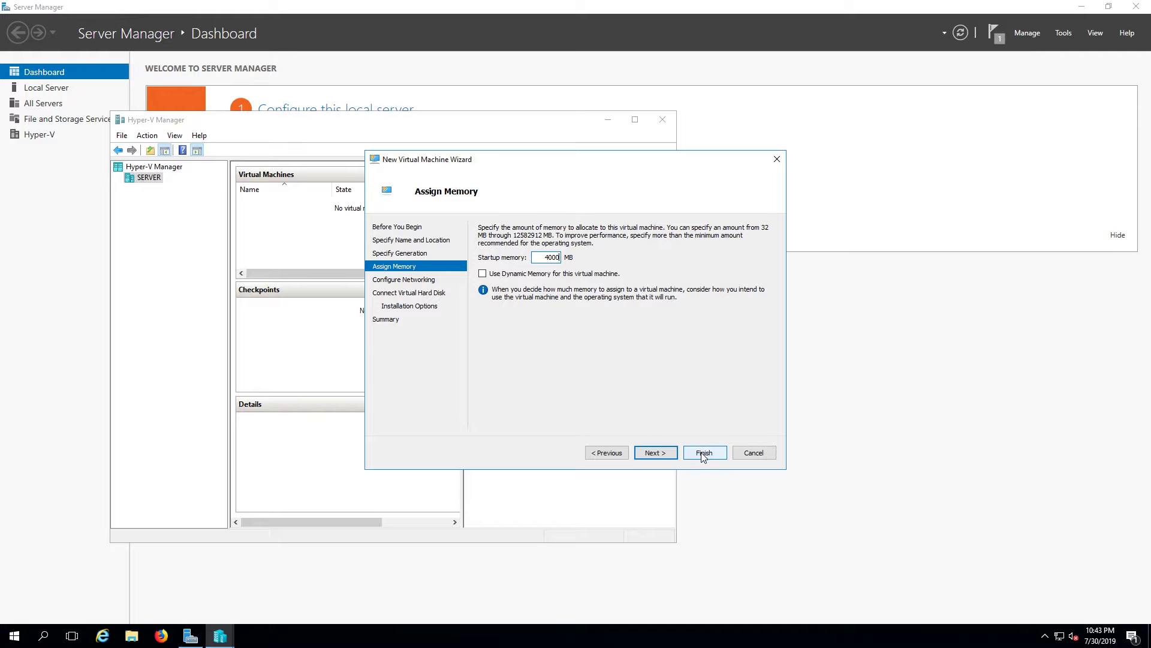
click(665, 454)
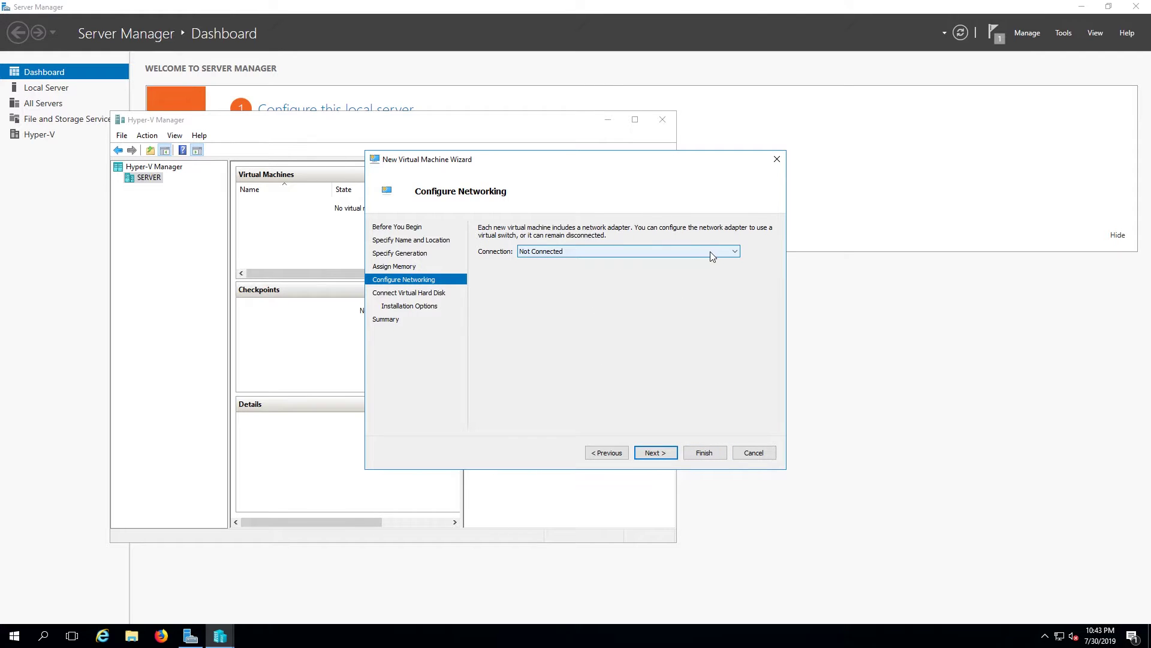
Connect the network adapter to the Broadcom NetXtreme 57xx Gigabit Controller virtual switch and create a 500 GB virtual hard disk on F:\.
click(728, 254)
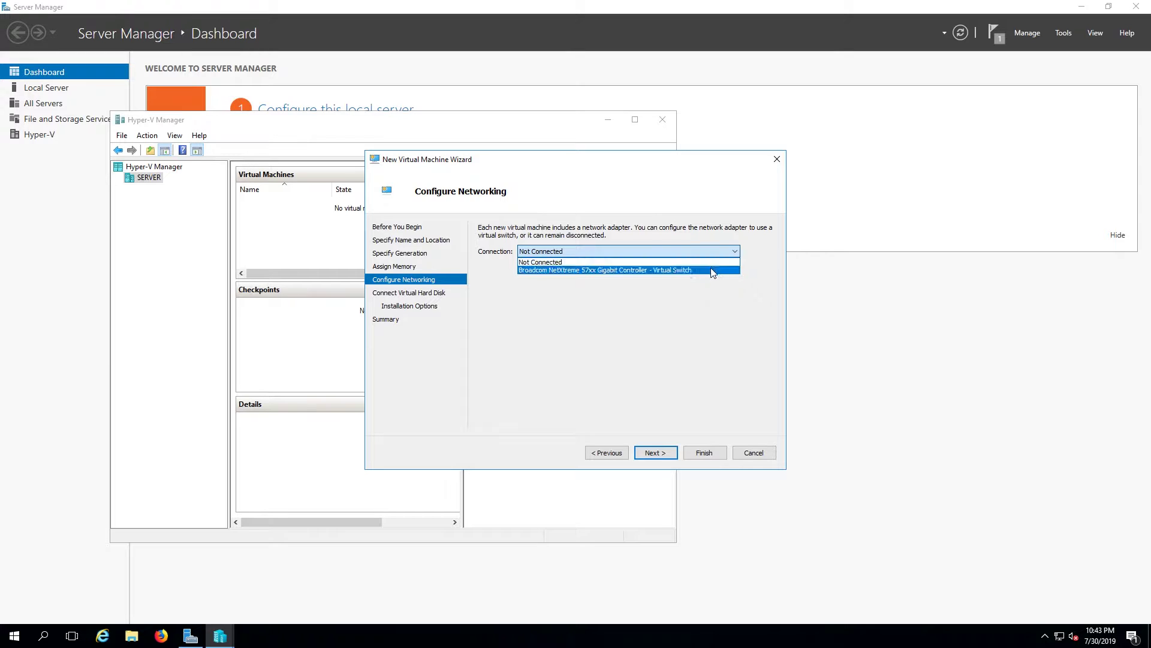
click(670, 270)
click(664, 454)
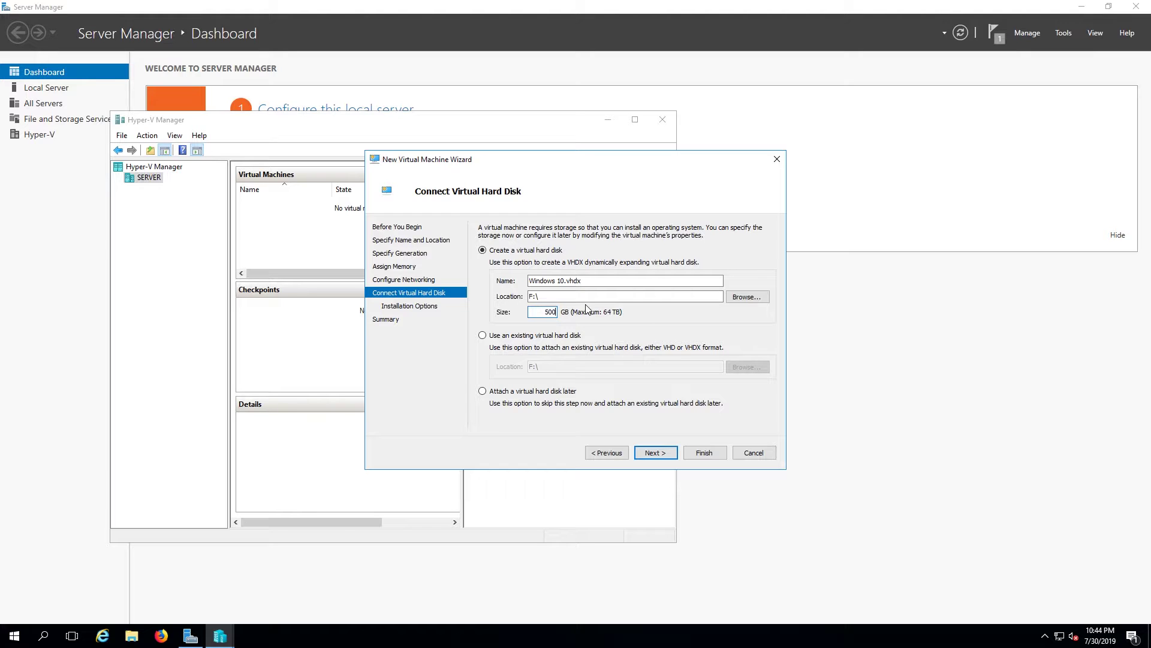
click(670, 454)
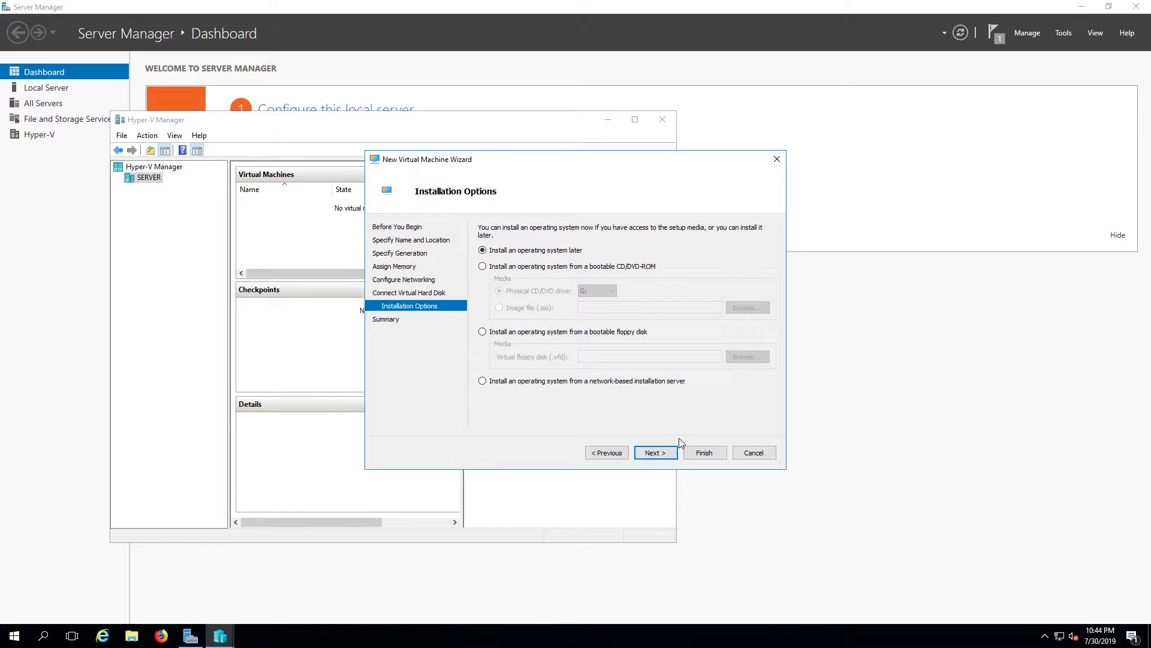
Set the operating system to install from the Desktop image file en_windows_10_education_x64_dvd_6848120.iso and finish creating the virtual machine.
click(483, 267)
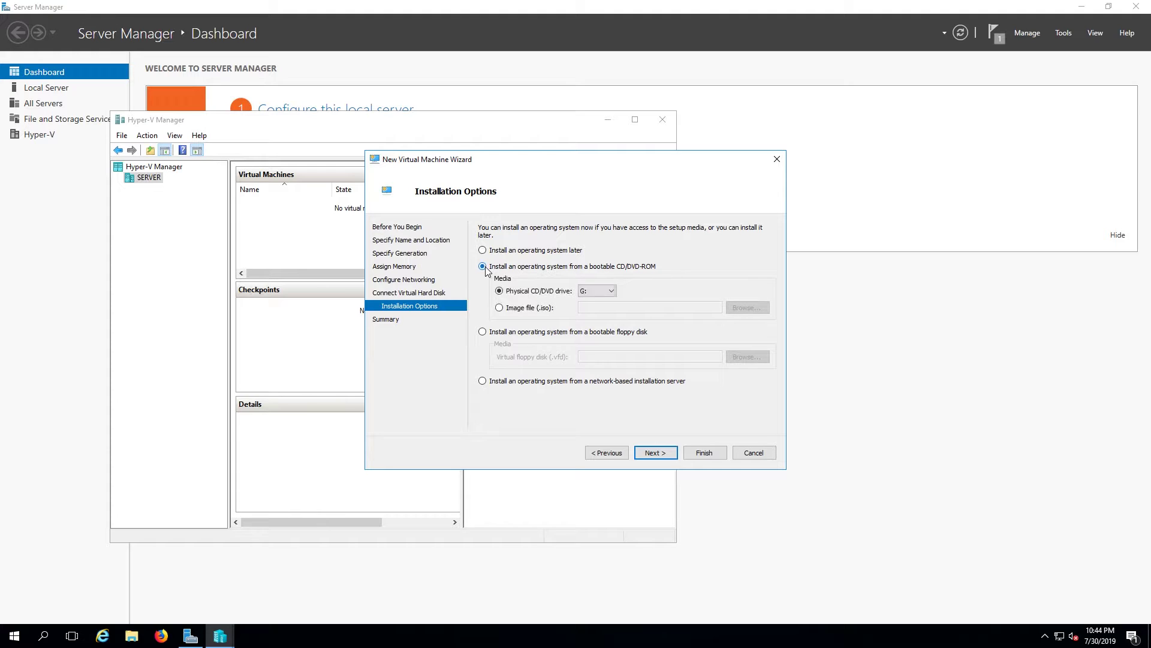
click(500, 309)
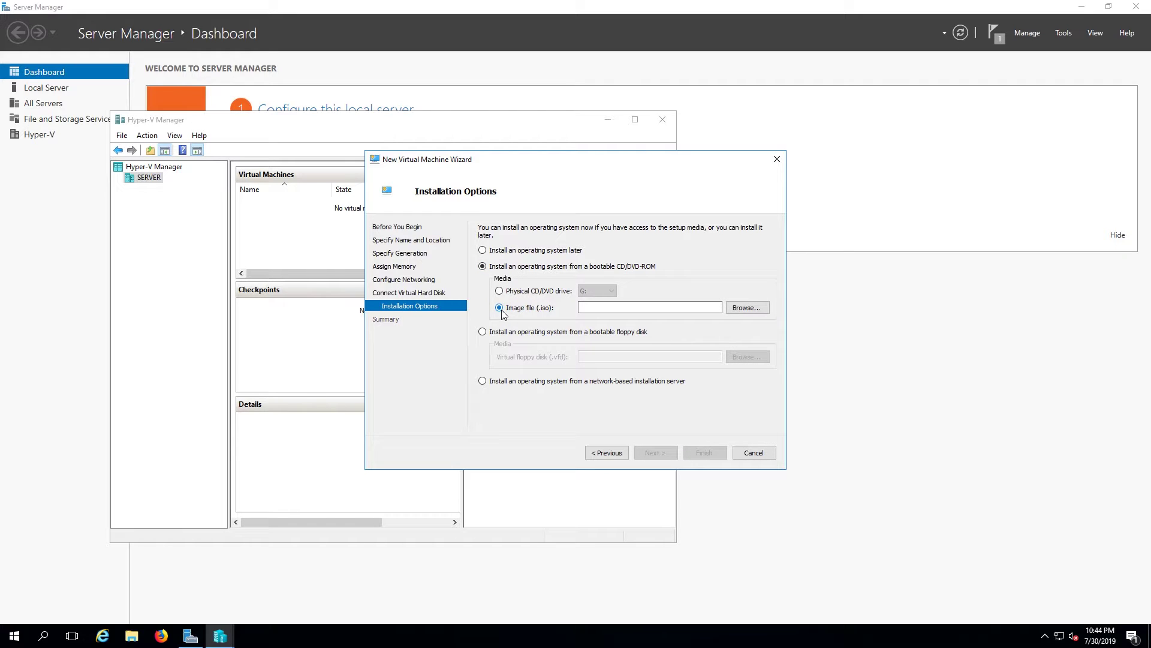
click(748, 309)
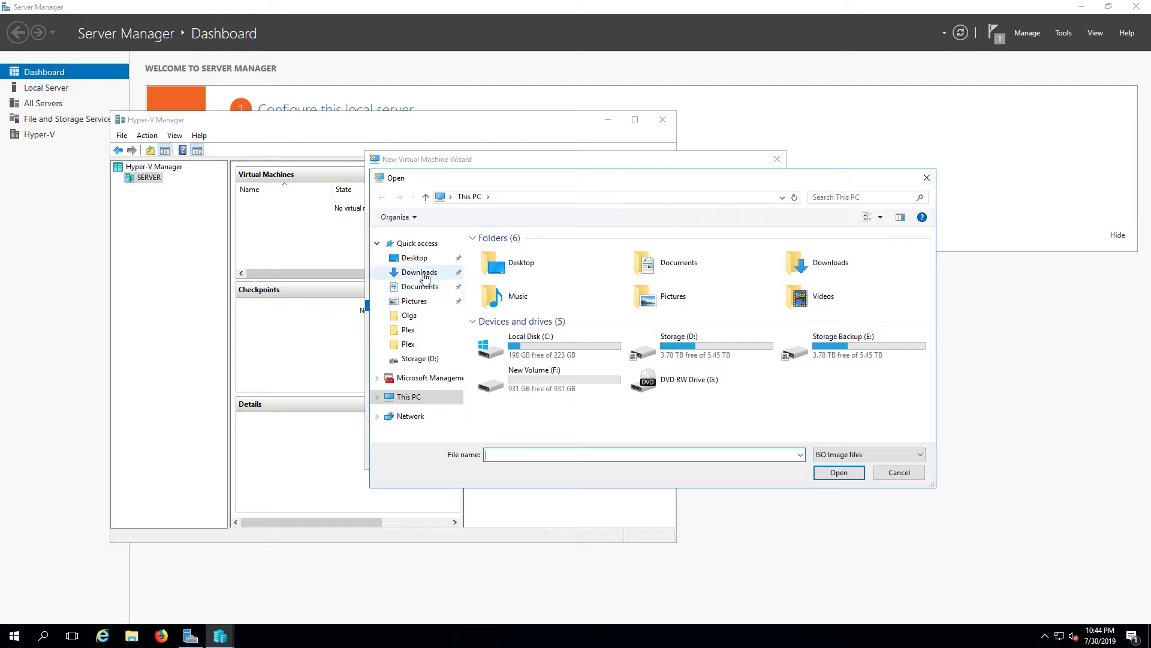
click(421, 264)
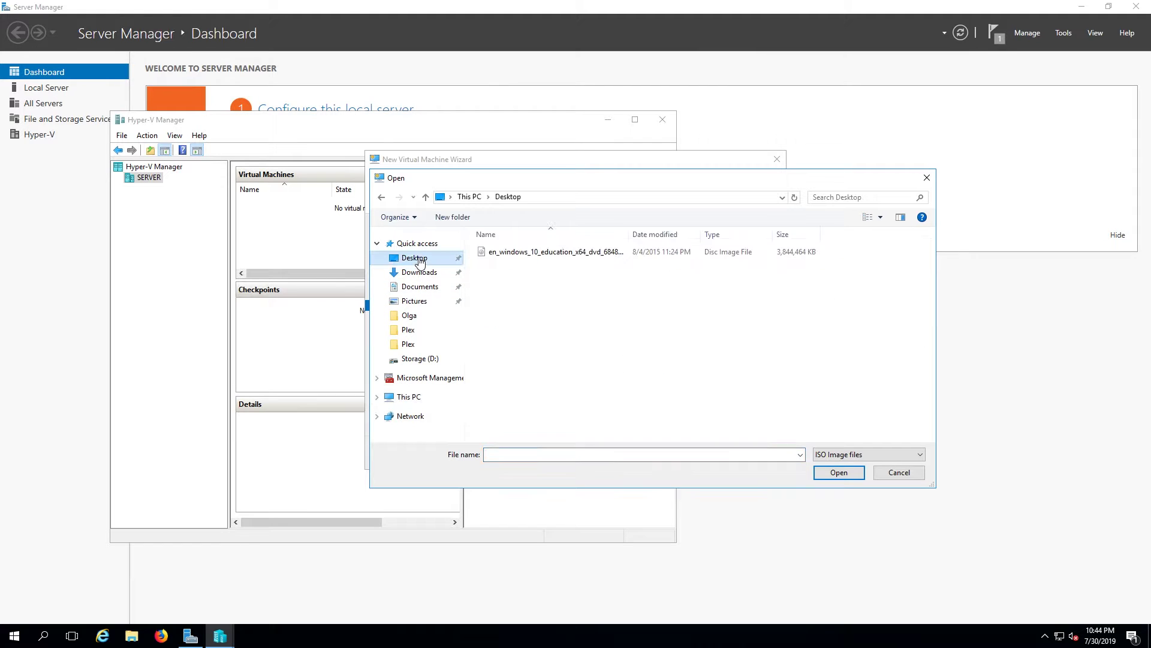
click(537, 253)
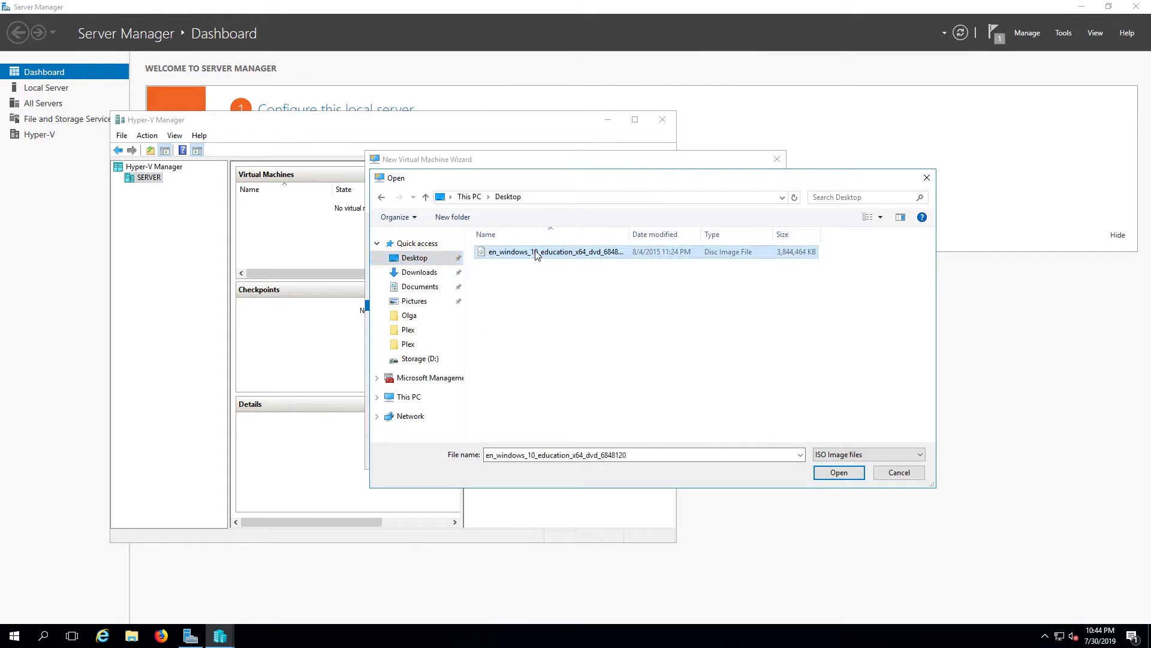
click(838, 473)
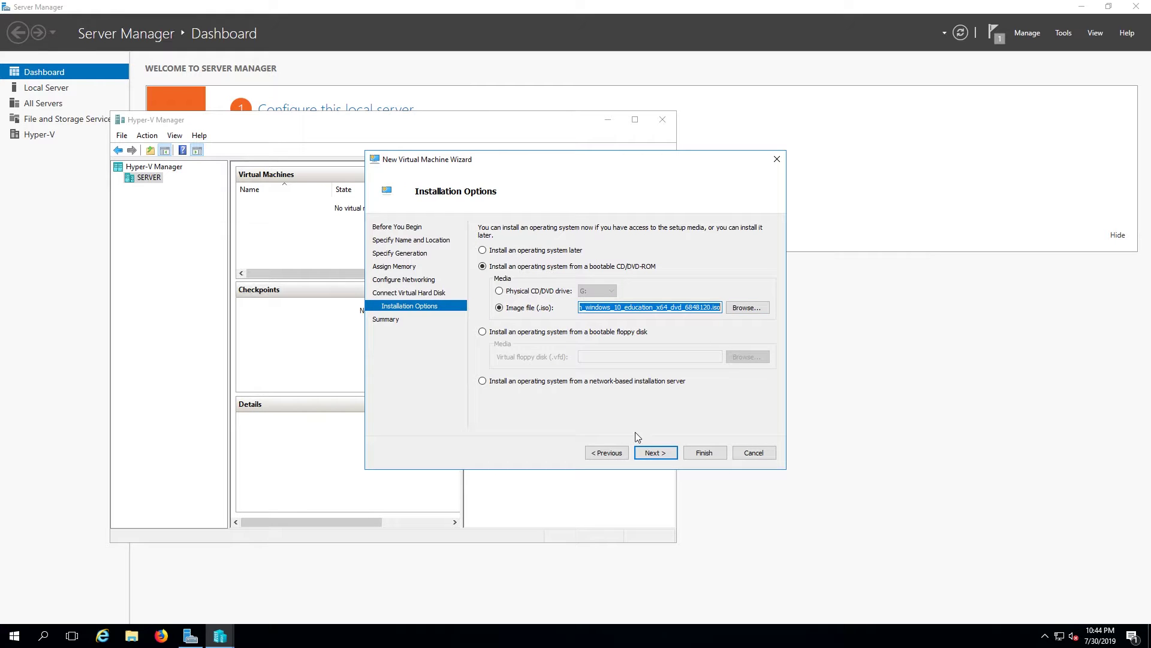
click(664, 453)
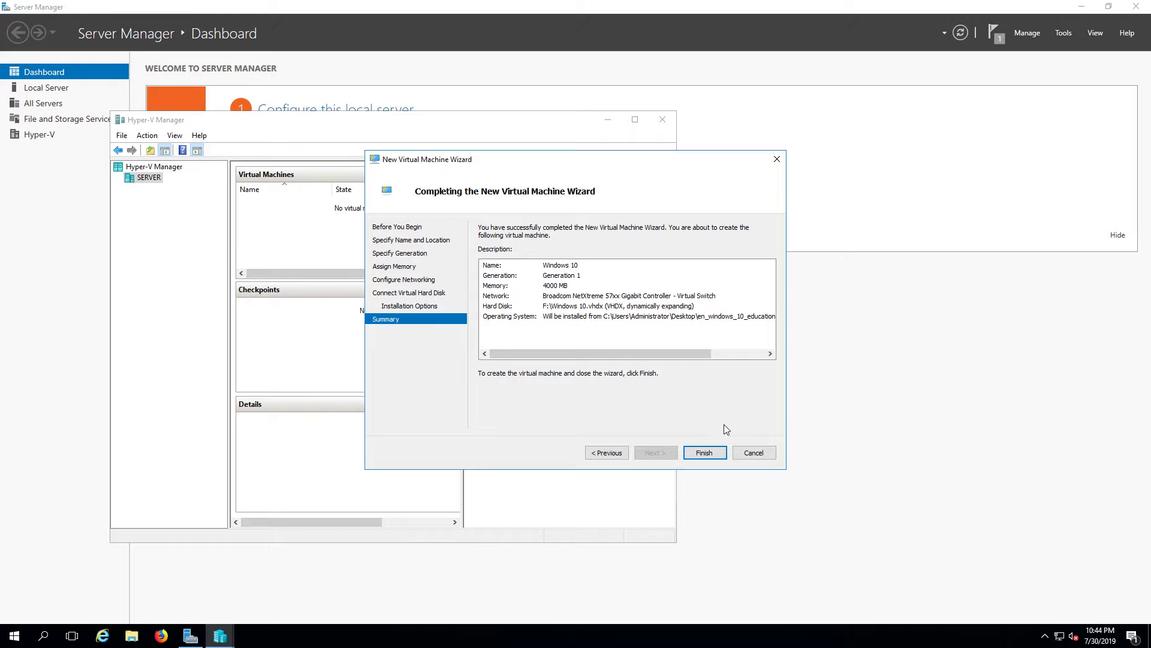
click(703, 454)
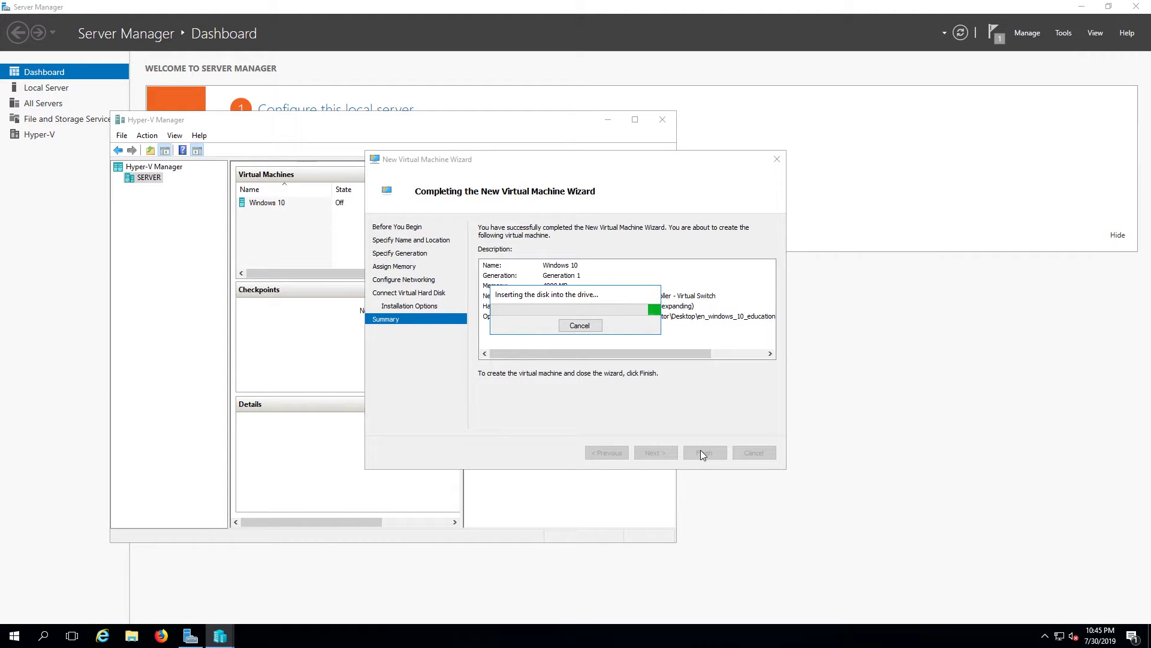
Start the Windows 10 virtual machine and connect to it from the maximized Hyper-V Manager window.
click(273, 230)
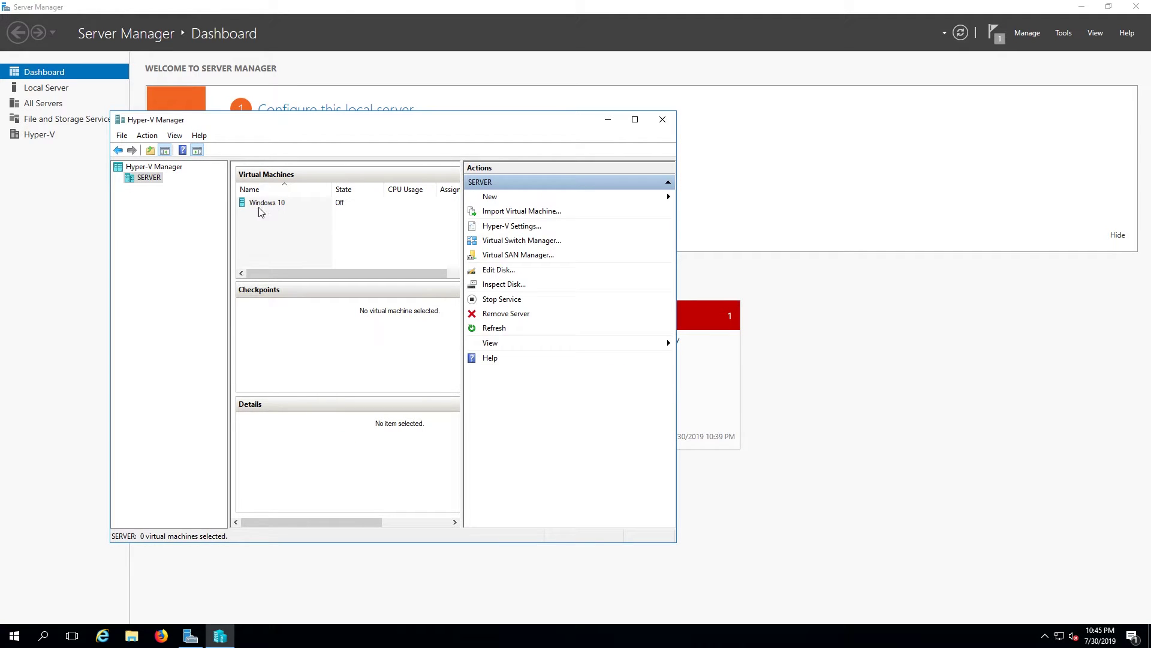
click(274, 206)
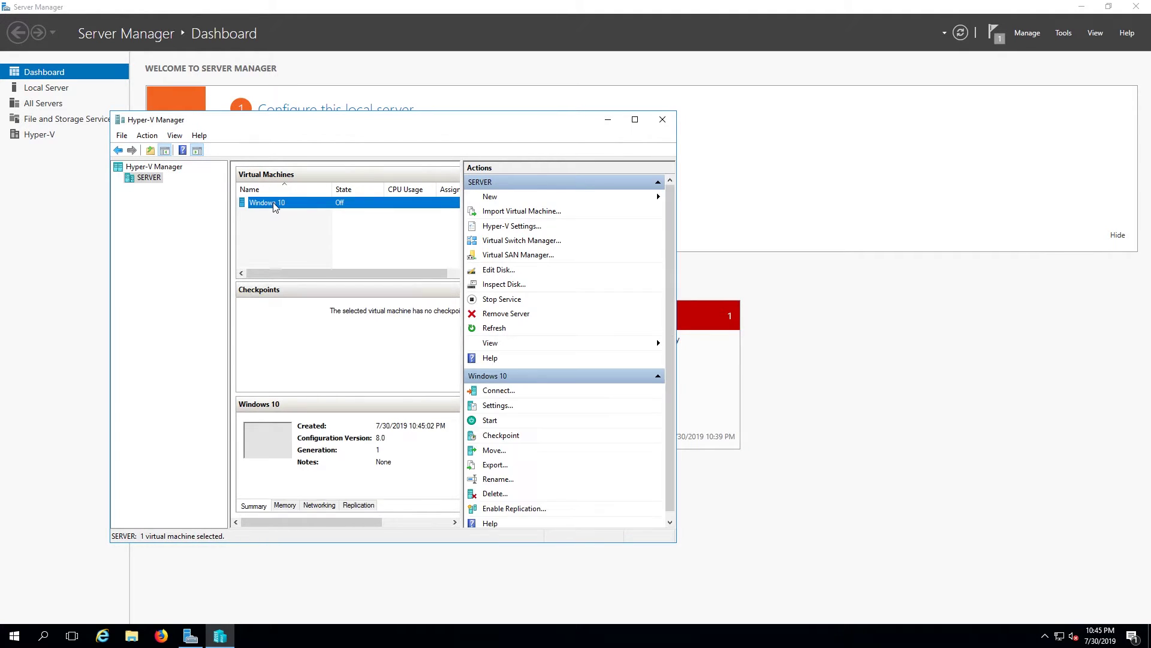
right_click(273, 204)
click(333, 244)
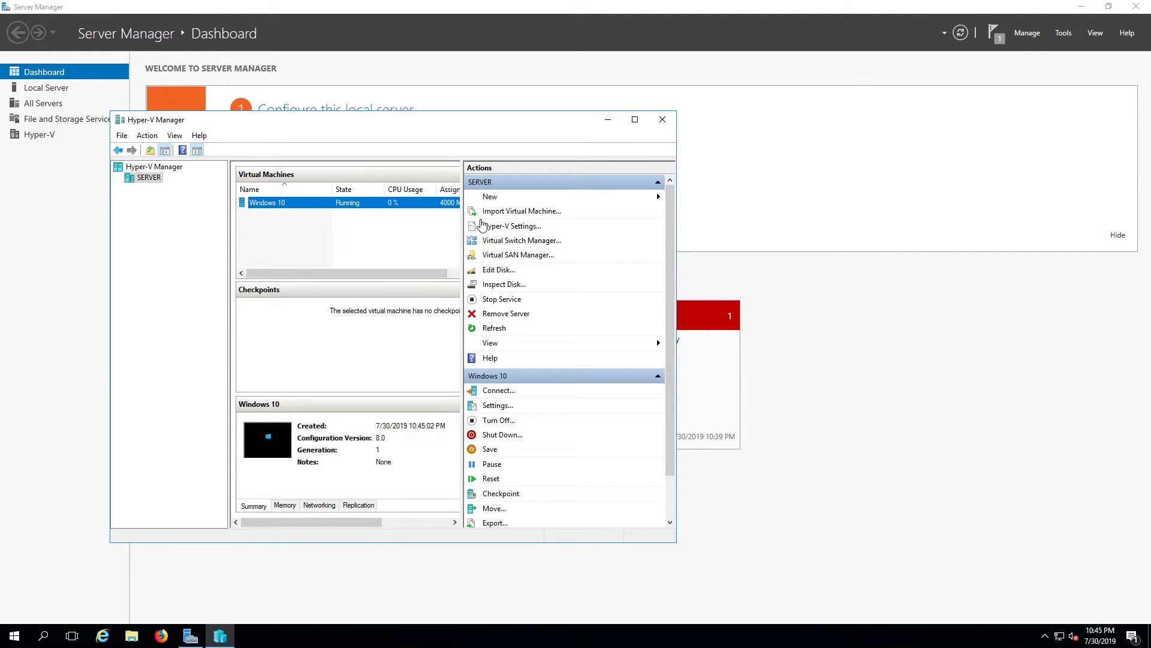
click(635, 120)
right_click(269, 87)
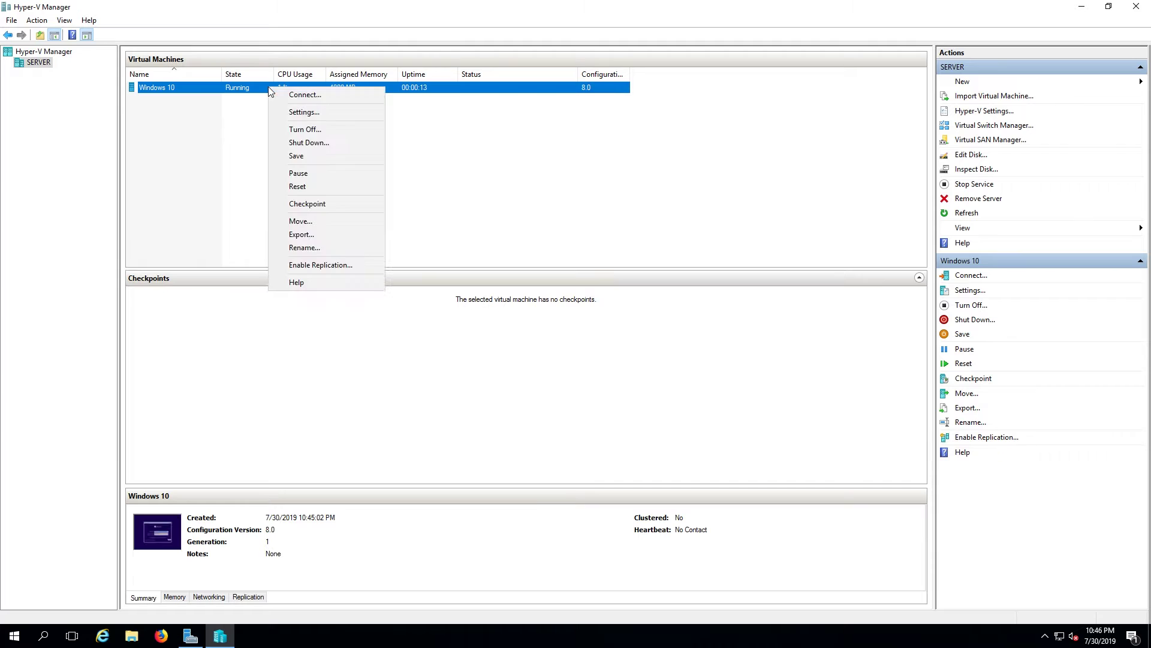
click(300, 96)
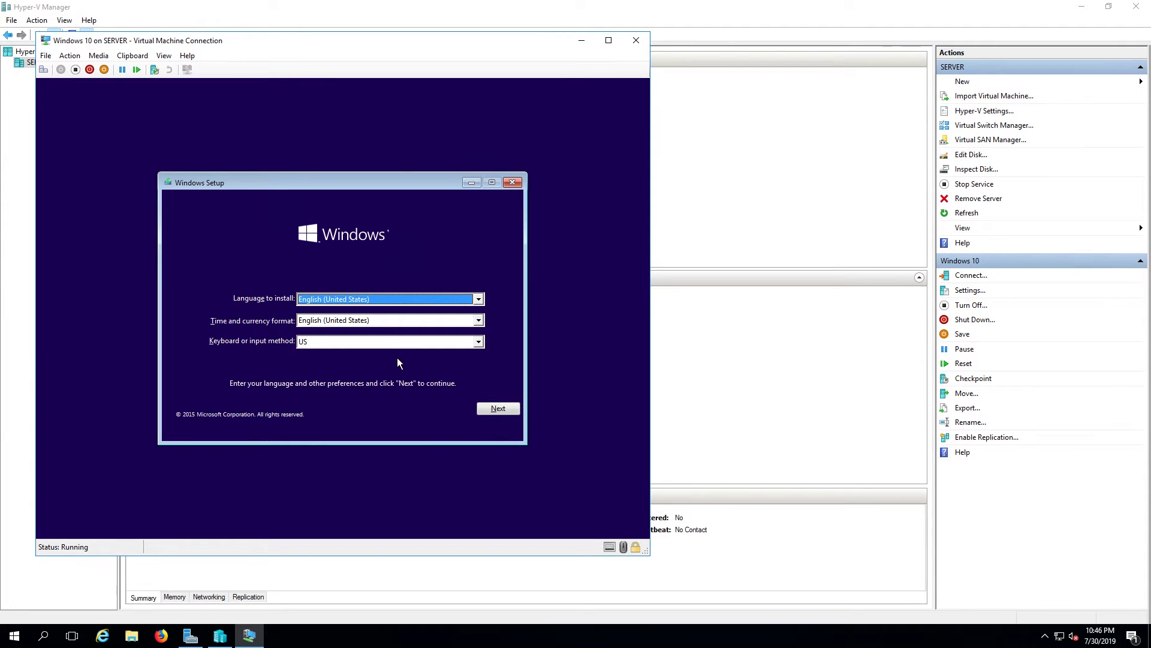
Custom-install Windows on Drive 0 Unallocated Space with the default language settings, skipping the product key and accepting the license terms.
click(495, 409)
click(358, 319)
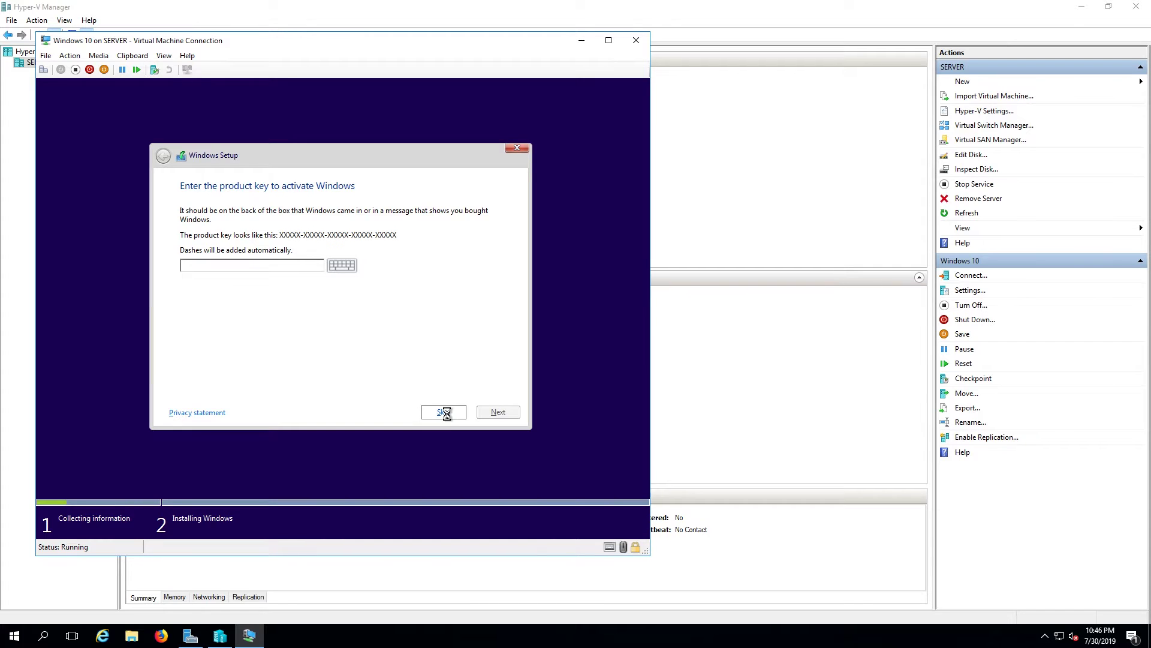
click(186, 384)
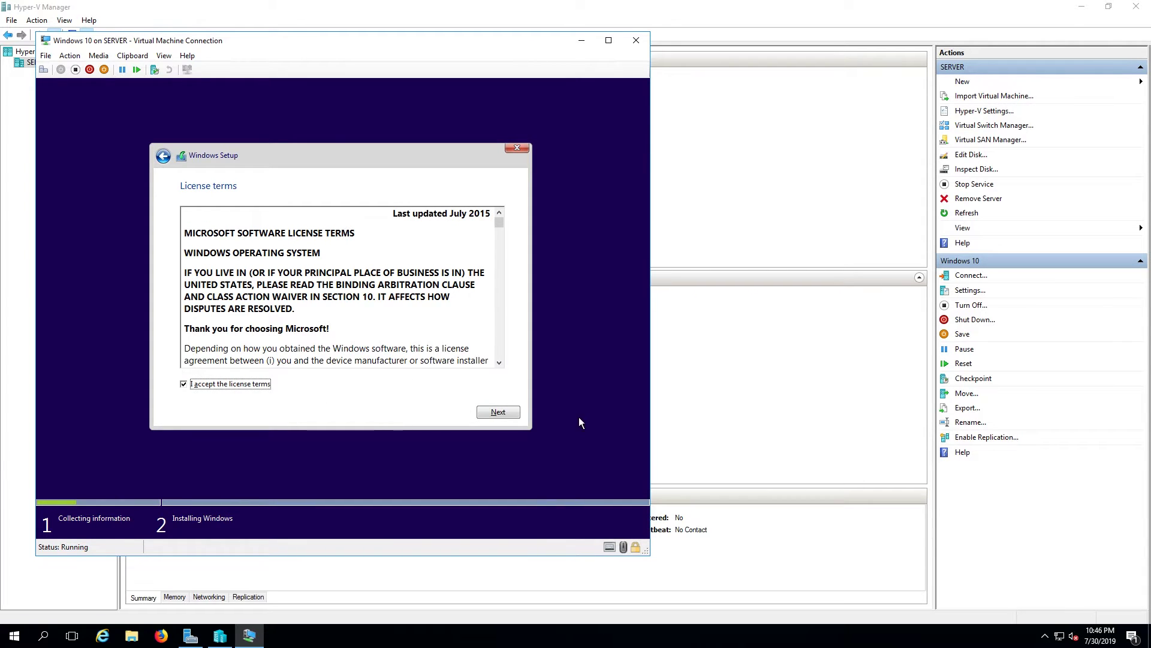
click(497, 413)
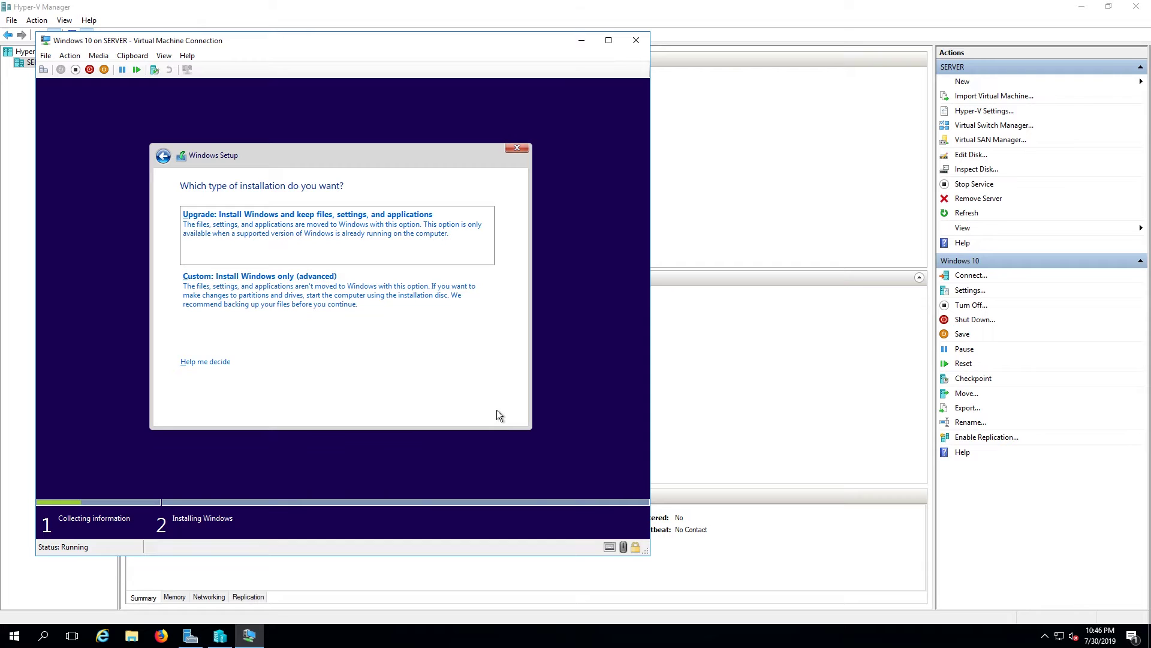
click(286, 299)
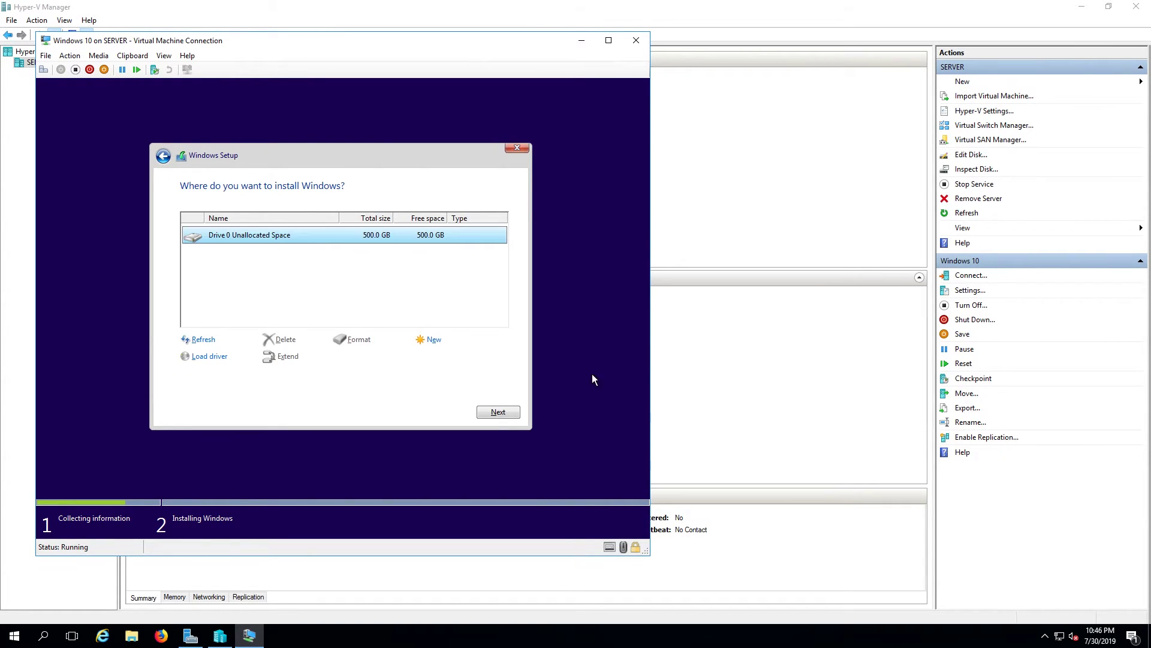
click(509, 413)
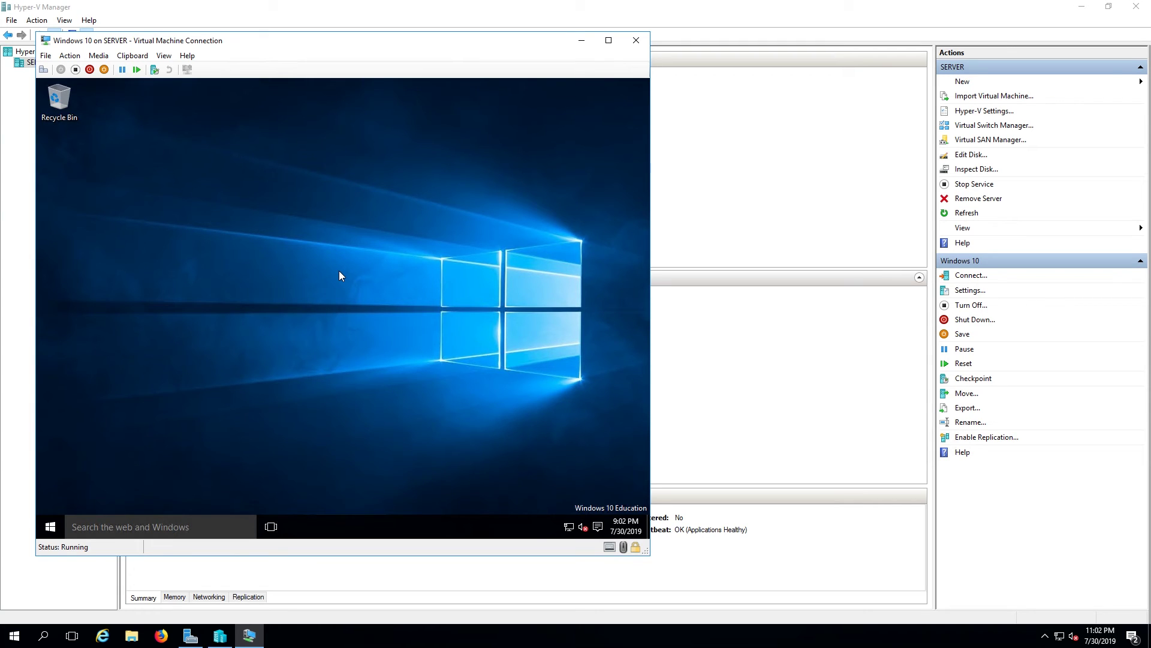
Shut down Windows inside the virtual machine and close its connection window.
right_click(52, 529)
mouse_move(142, 504)
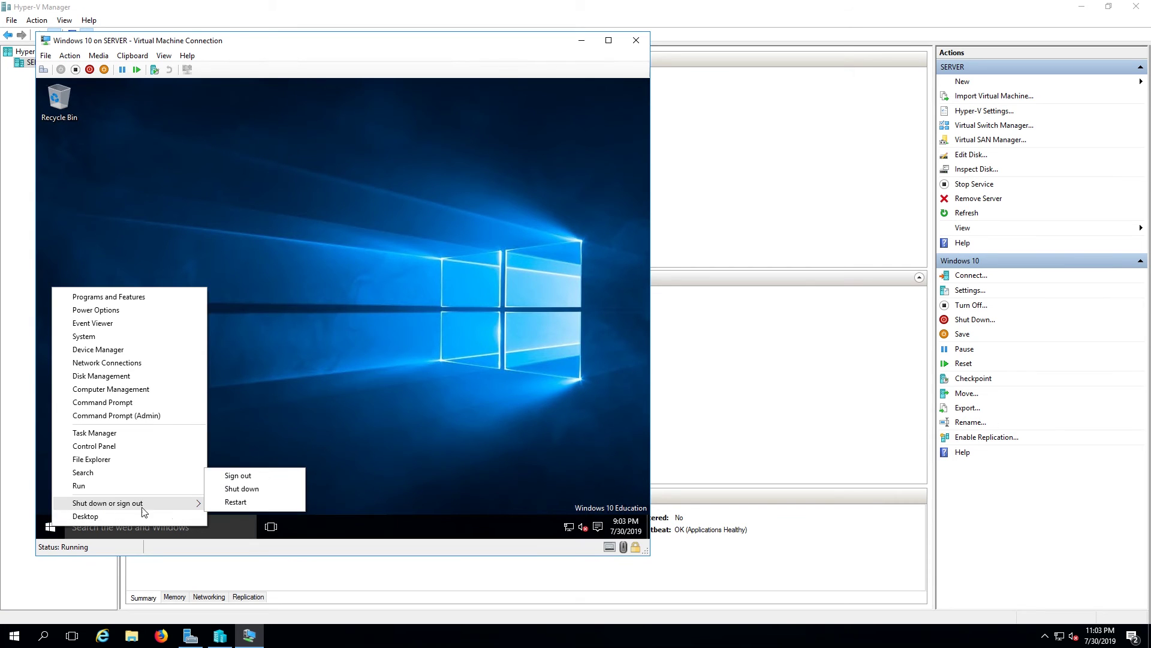
click(267, 489)
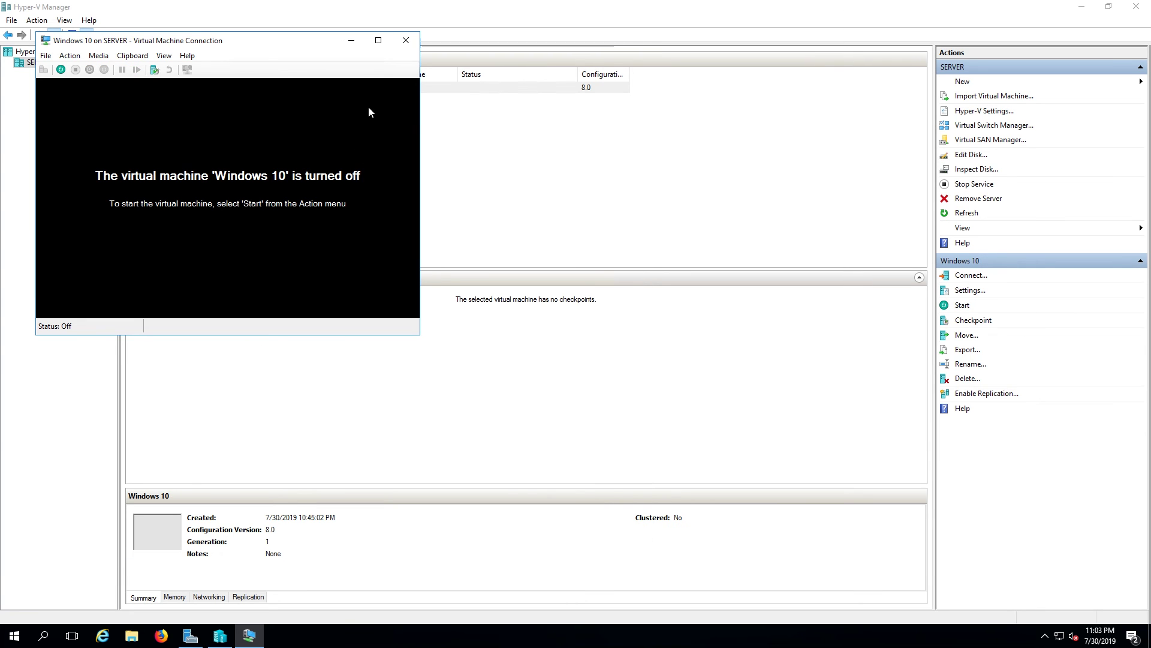
click(405, 41)
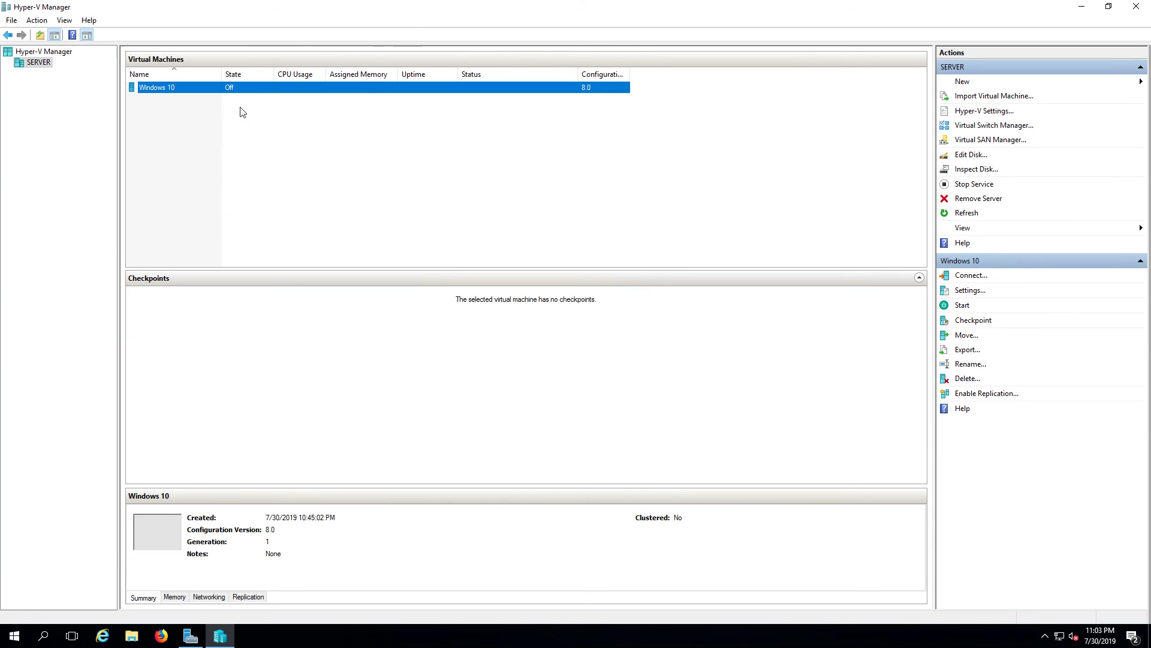
right_click(43, 65)
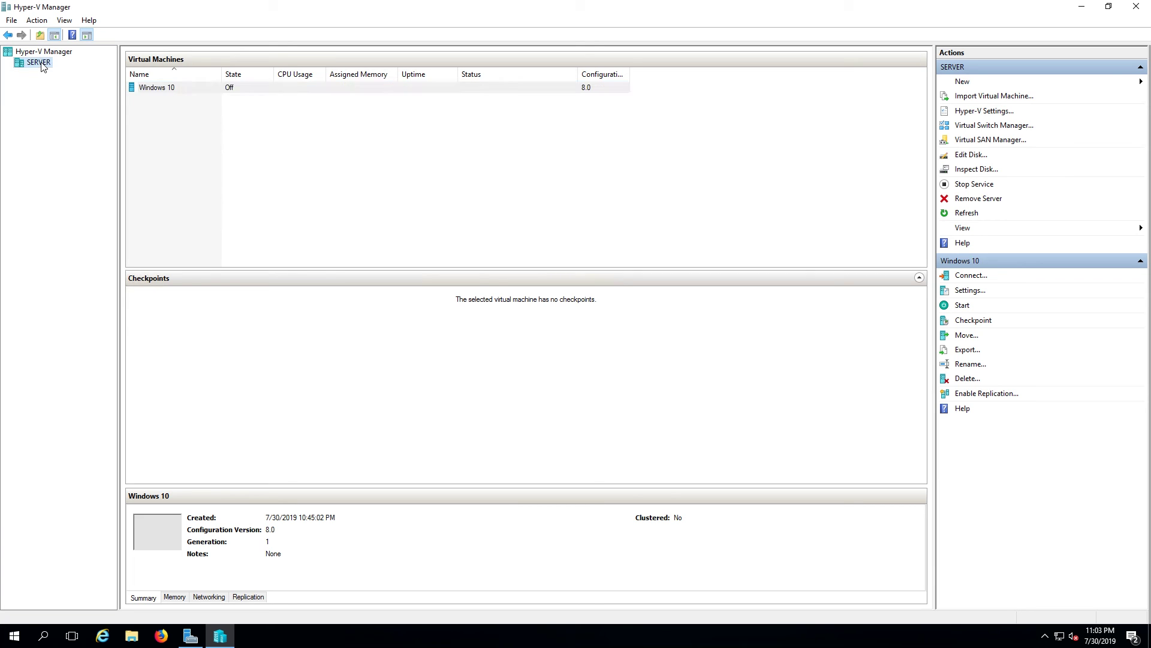
mouse_move(54, 71)
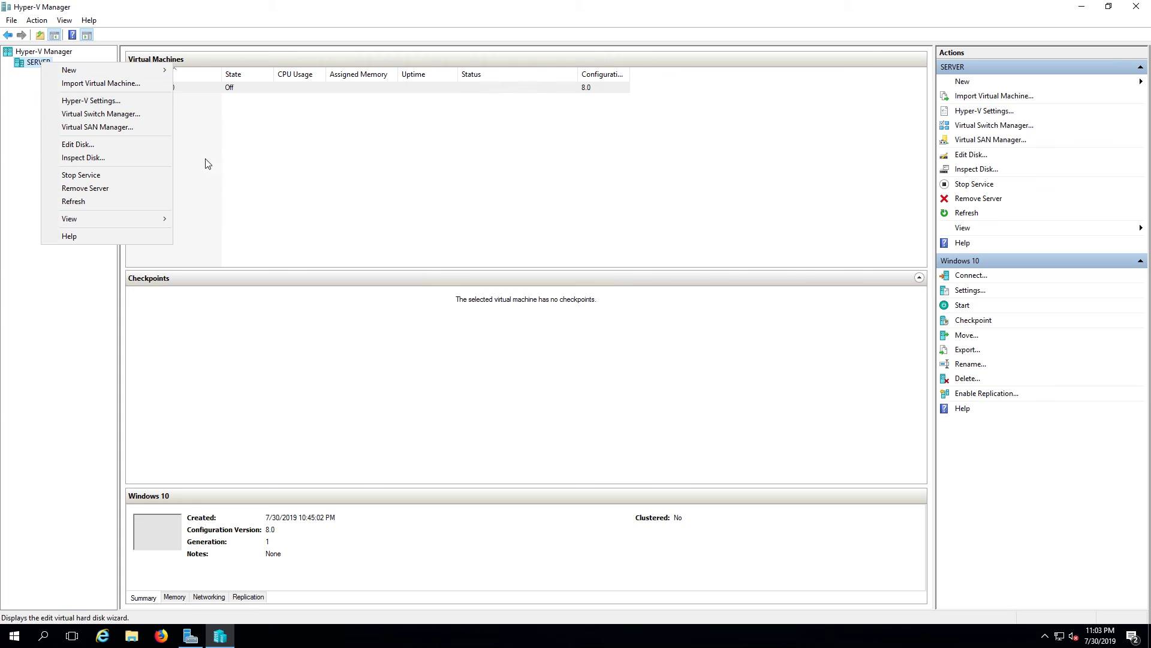
click(267, 213)
click(267, 215)
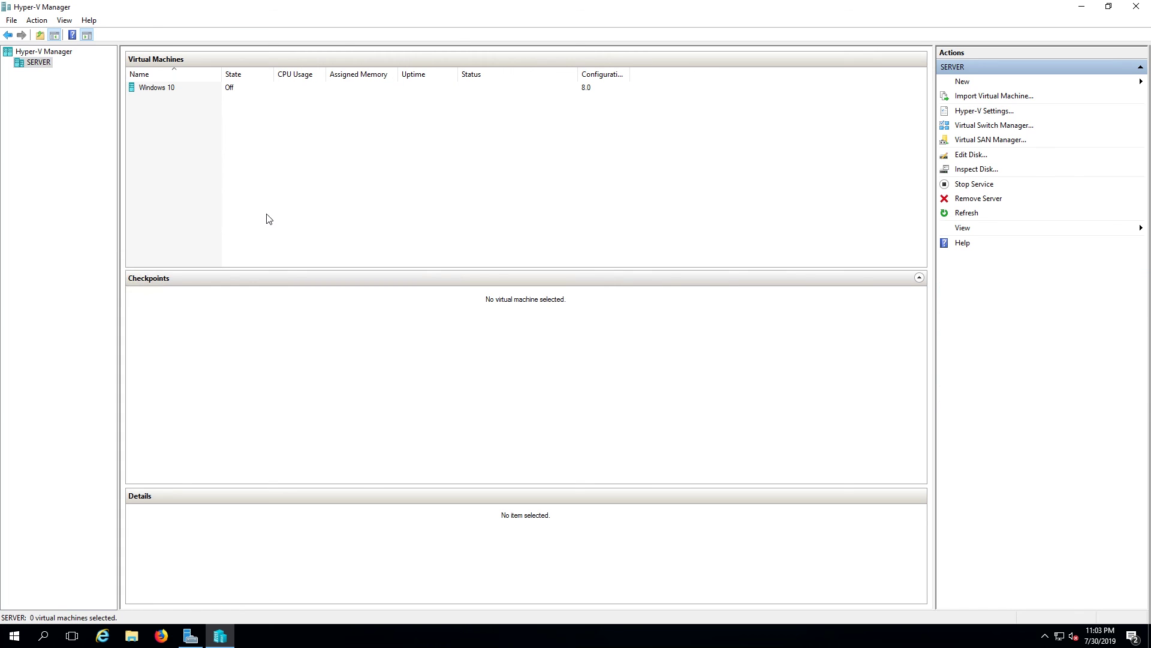